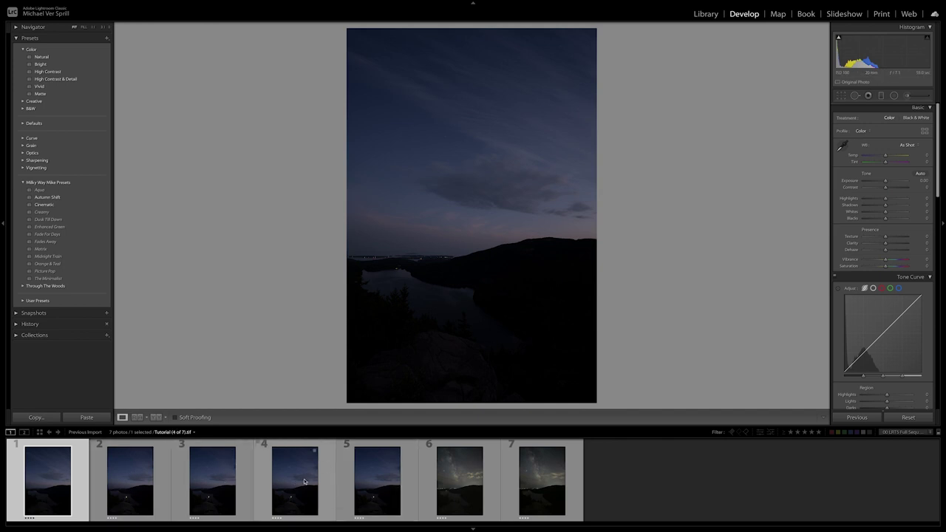
- Compare the blue-hour foreground frames 5, 1, 2, 5 and 4
click(377, 480)
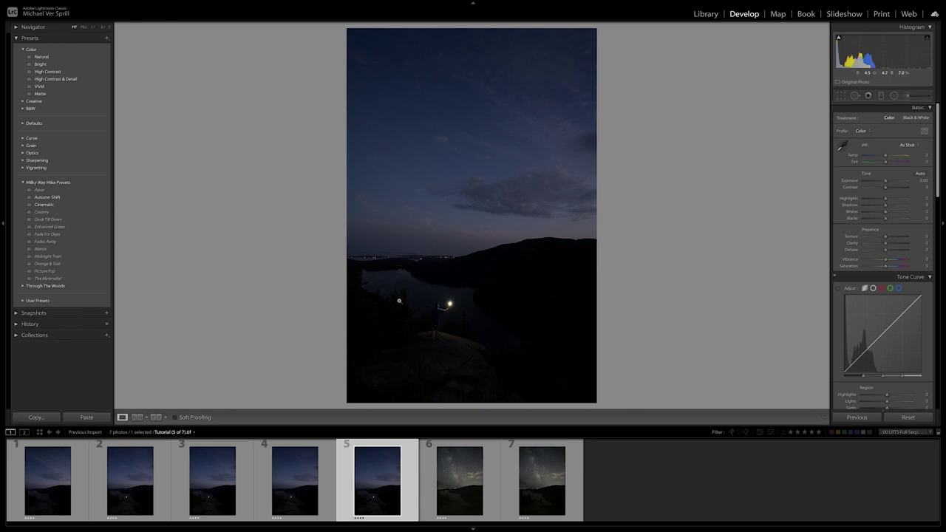
click(87, 468)
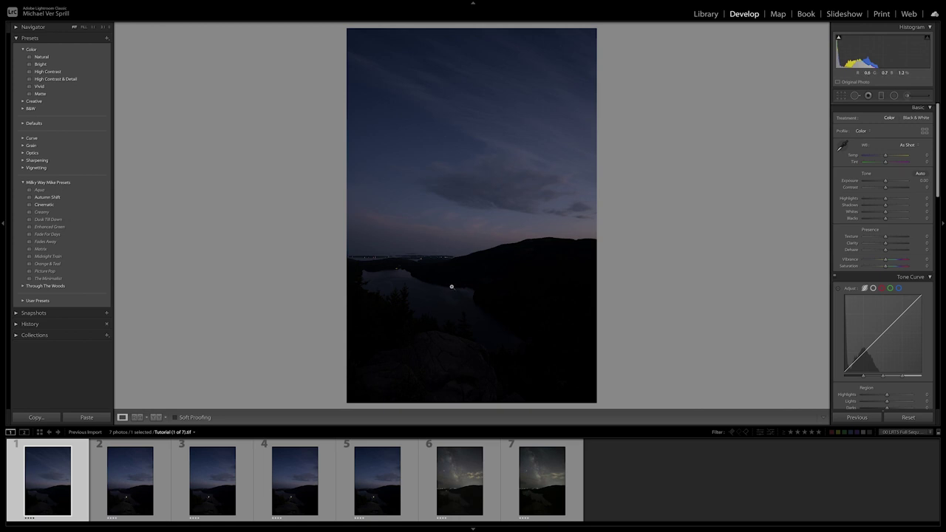
click(145, 477)
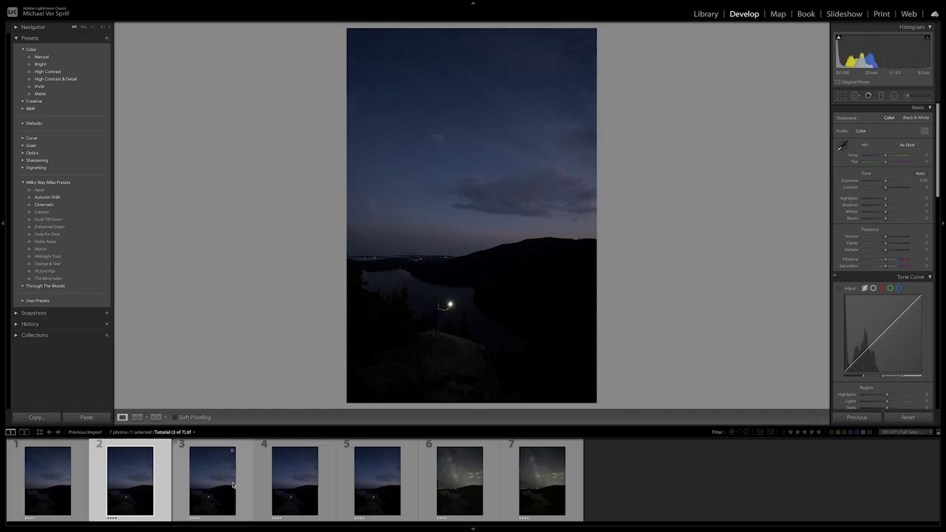
click(381, 478)
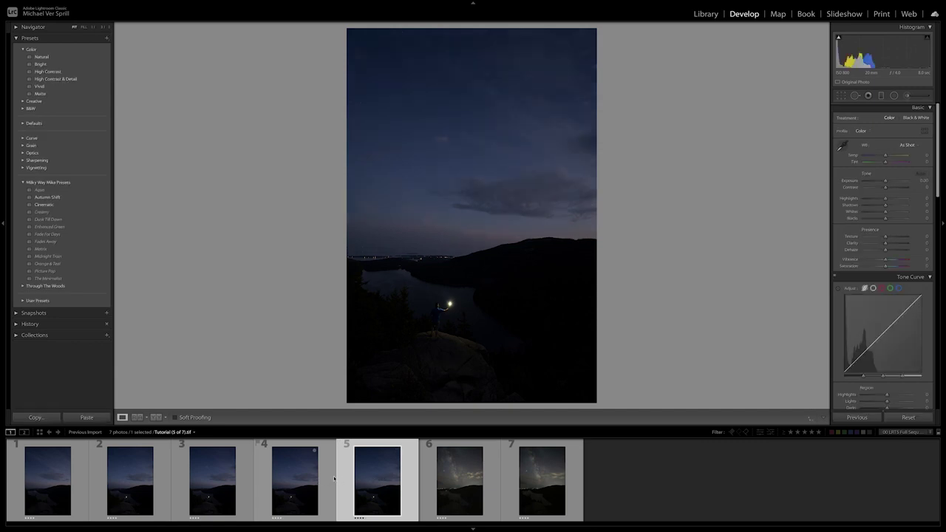
click(297, 487)
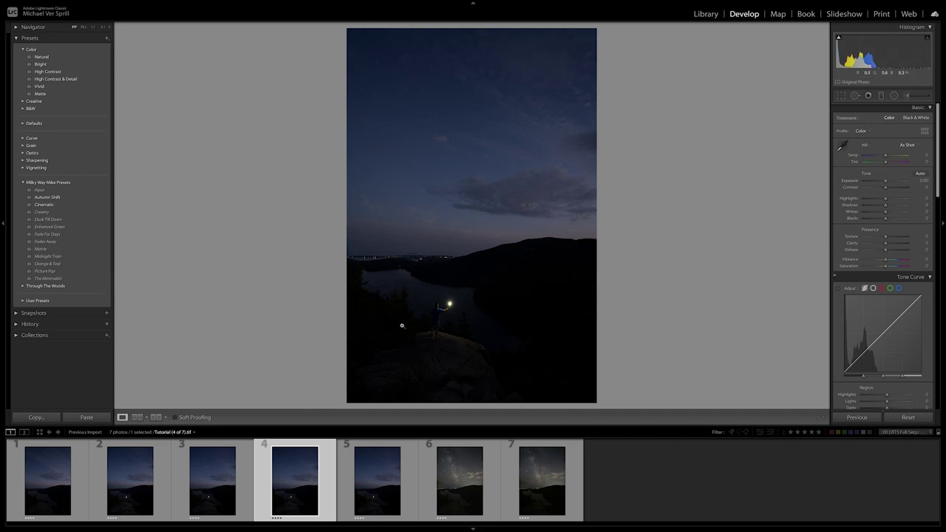
- Zoom in on frame 4's figure holding the light, pan to the rock below, then return to frame 5
click(441, 336)
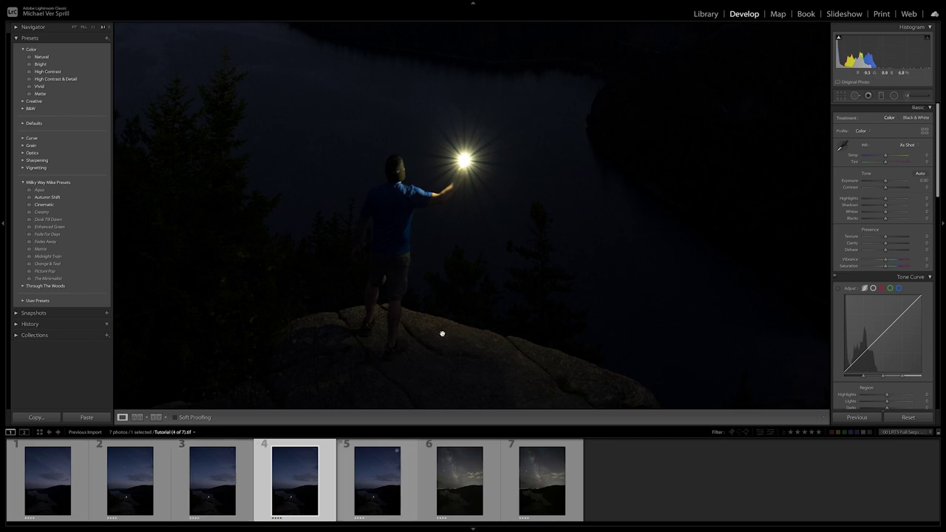
scroll(431, 330, up, 5)
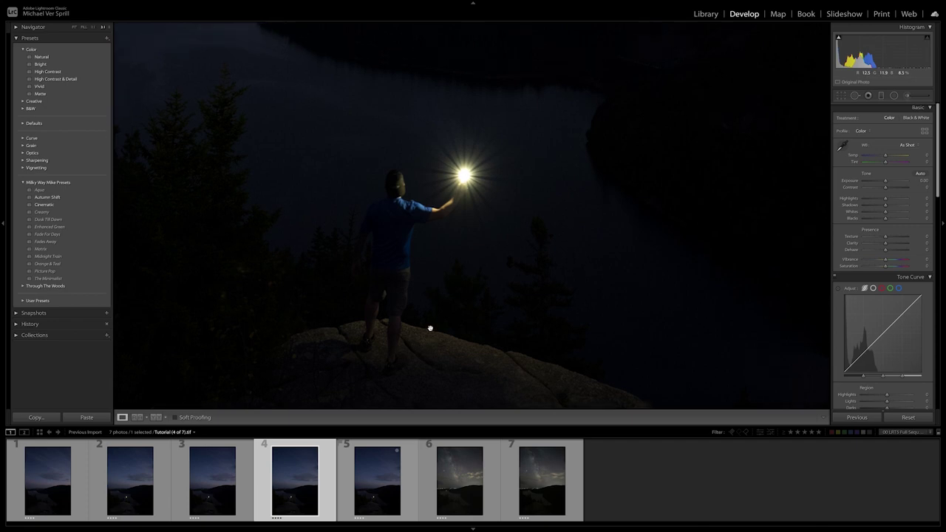
scroll(431, 332, left, 3)
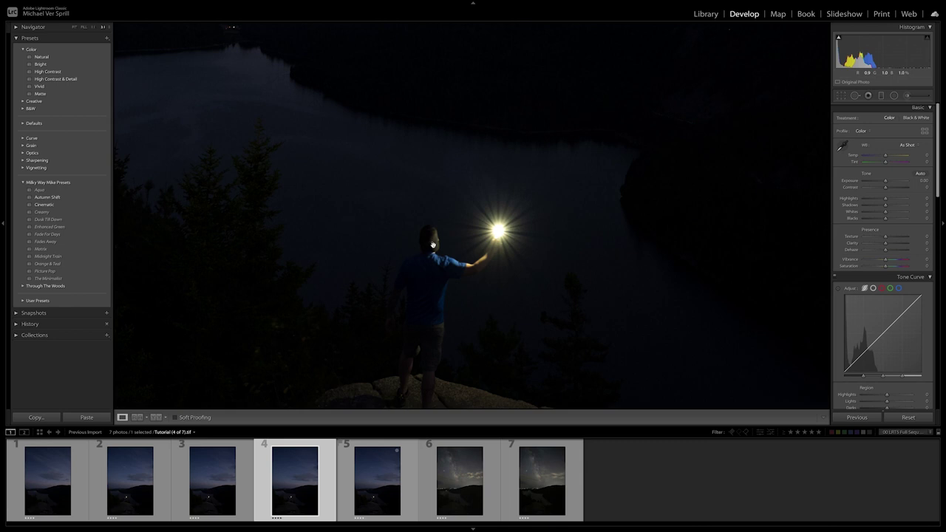
drag(525, 256, 452, 136)
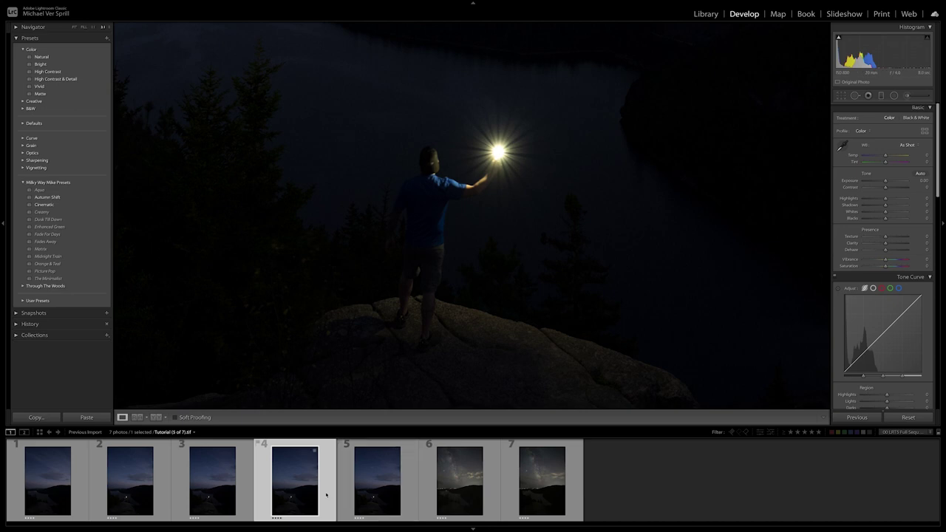
click(373, 488)
- Examine Milky Way frame 6 at 1:1, panning across the stars, horizon and town lights
click(478, 318)
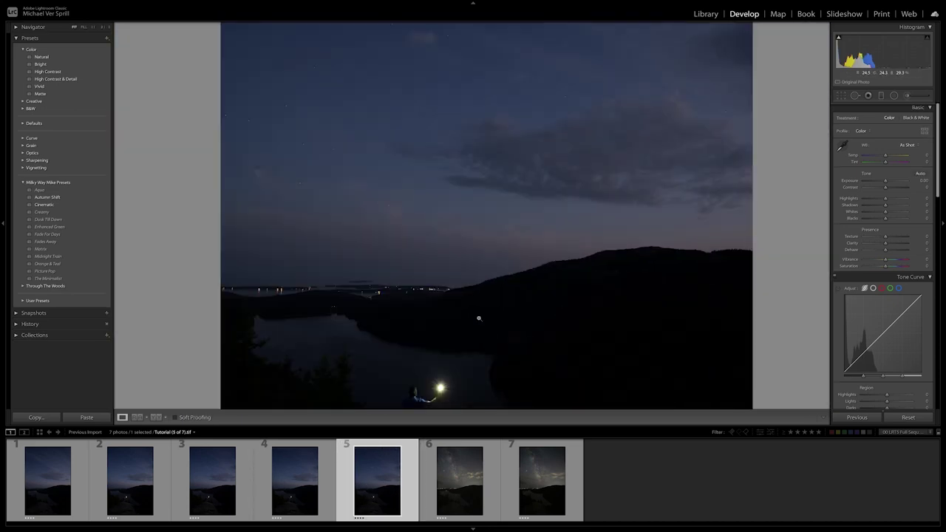
click(440, 493)
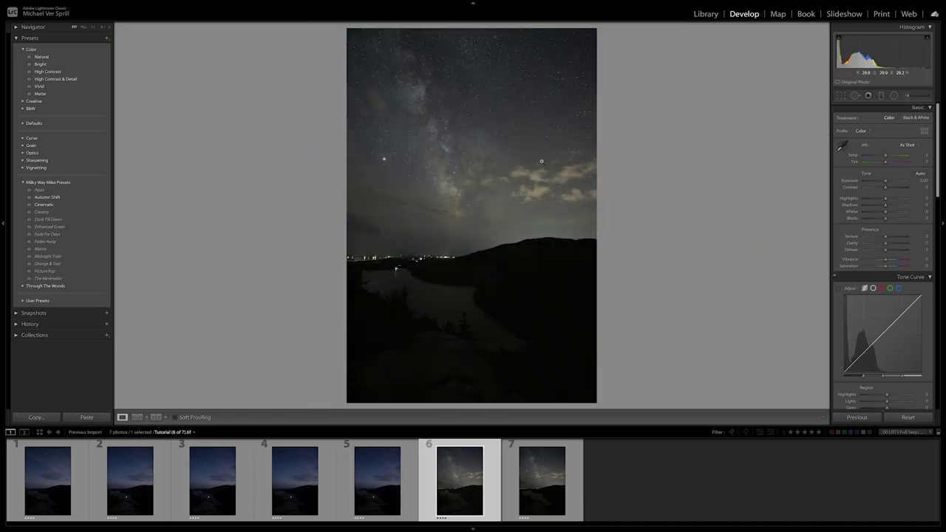
click(479, 186)
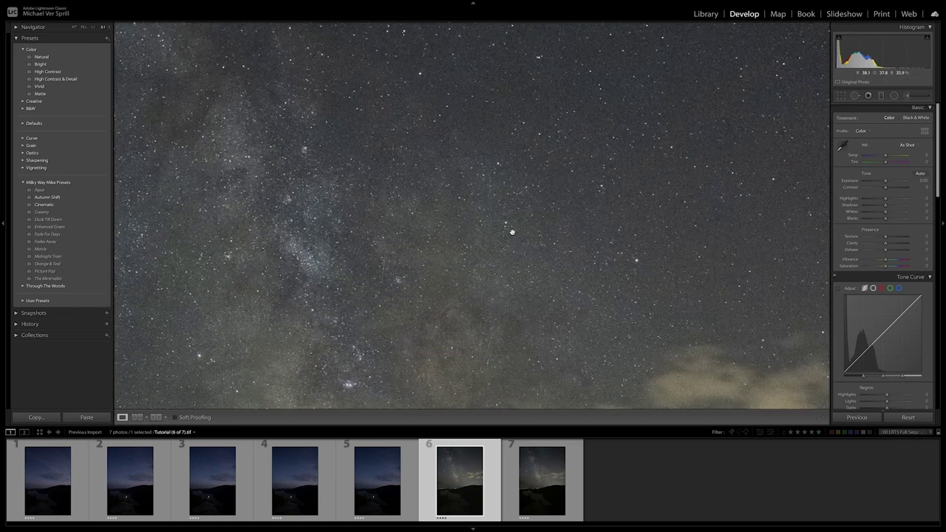
drag(512, 232, 912, 211)
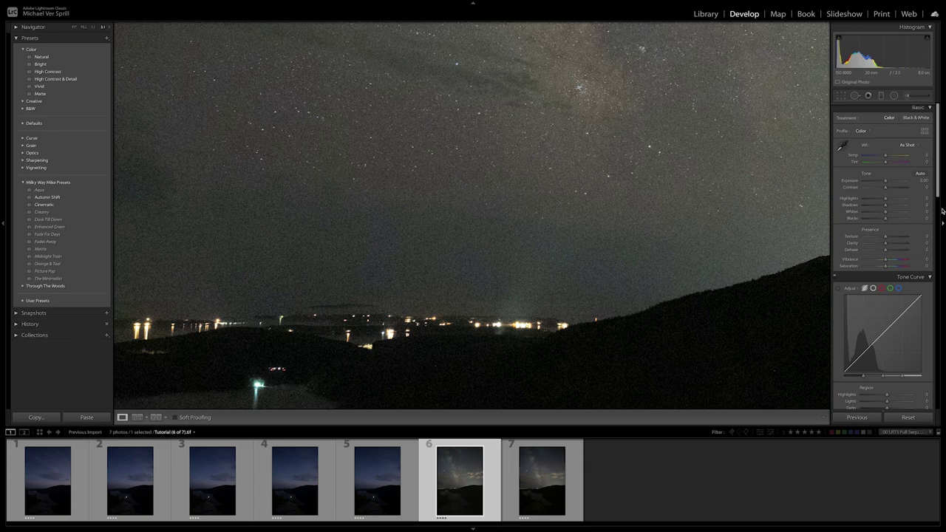
scroll(610, 223, up, 15)
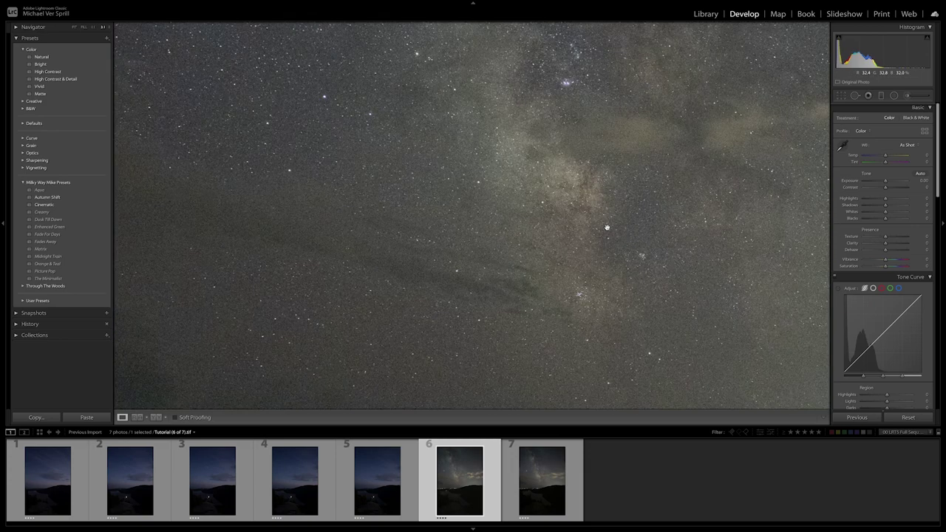
scroll(607, 229, down, 1)
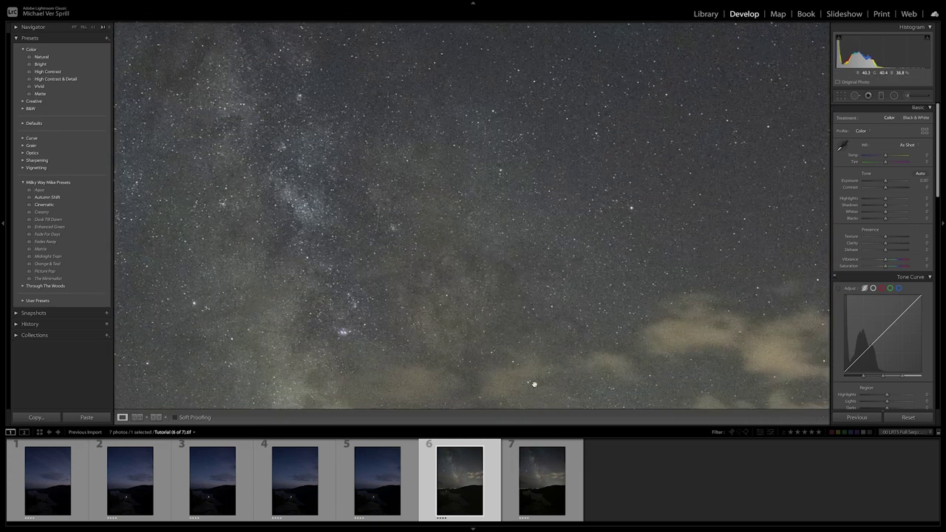
scroll(562, 372, right, 5)
scroll(561, 371, up, 1)
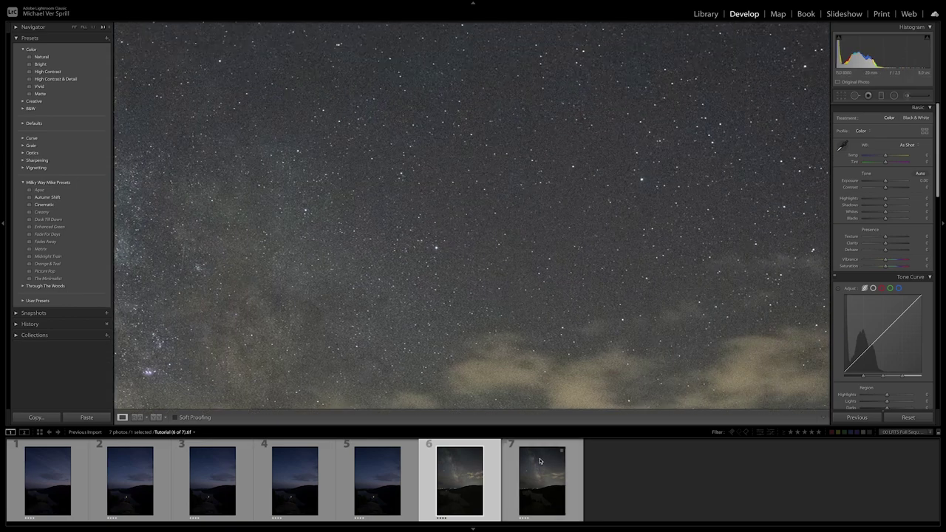
- Compare frames 7 and 6 zoomed on the hills and town lights, ending on frame 7 at Fit
key(Right)
scroll(546, 310, up, 5)
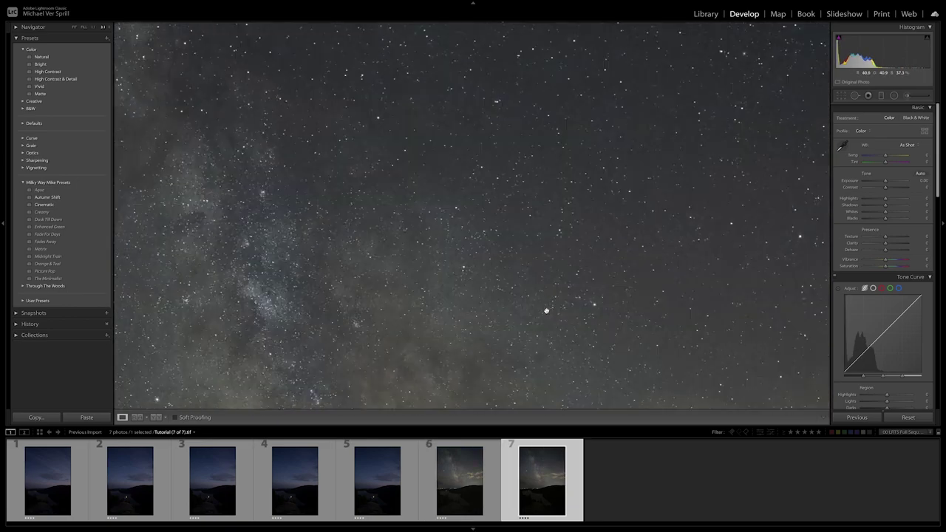
scroll(546, 311, right, 6)
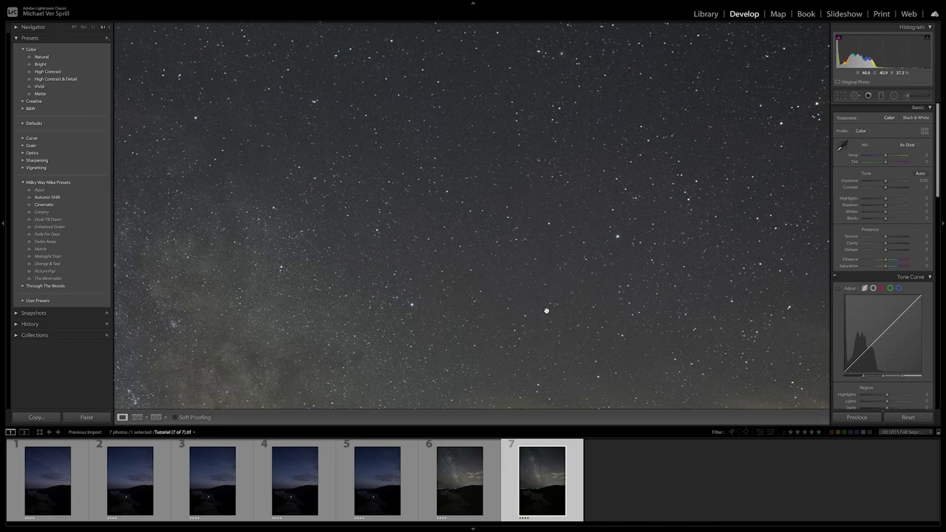
scroll(546, 311, down, 8)
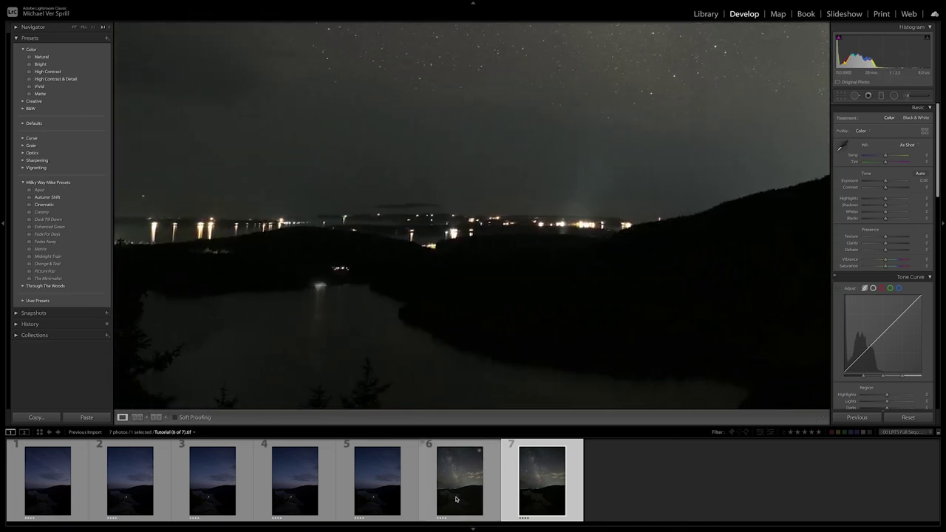
click(464, 488)
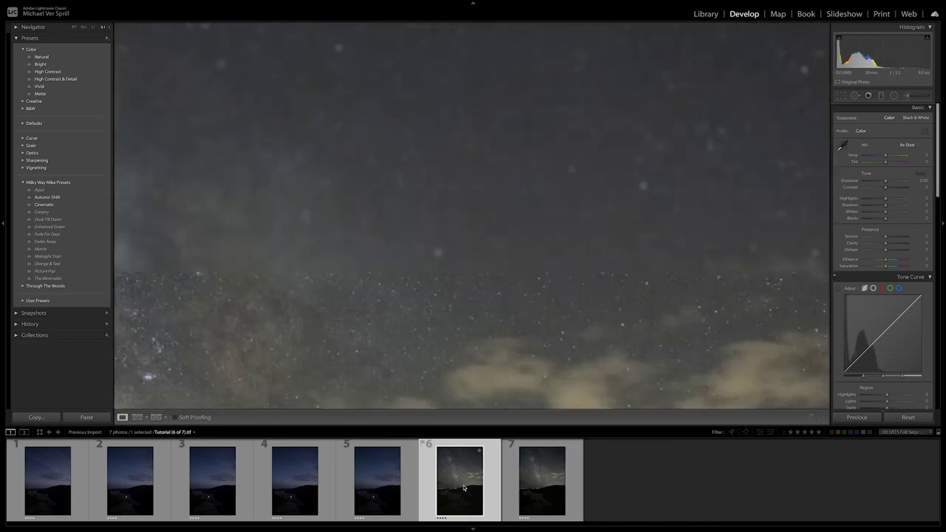
click(447, 318)
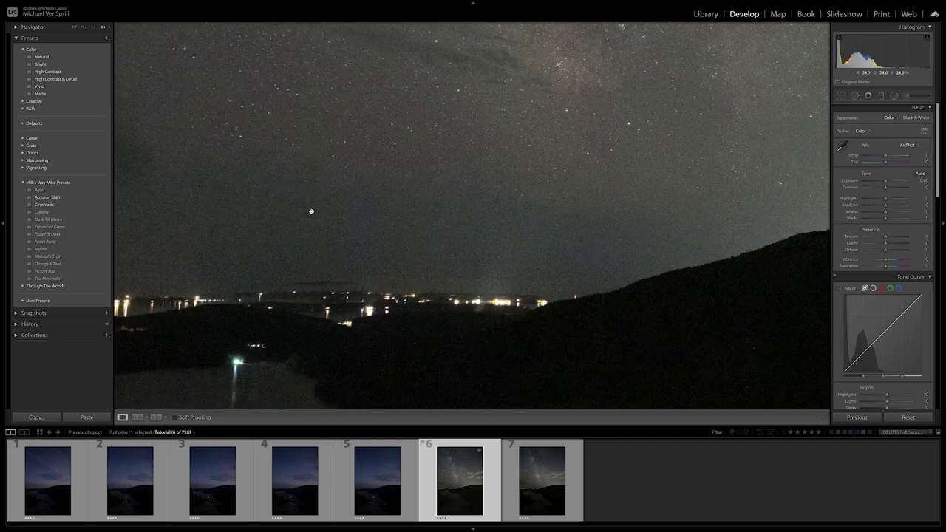
scroll(427, 355, down, 5)
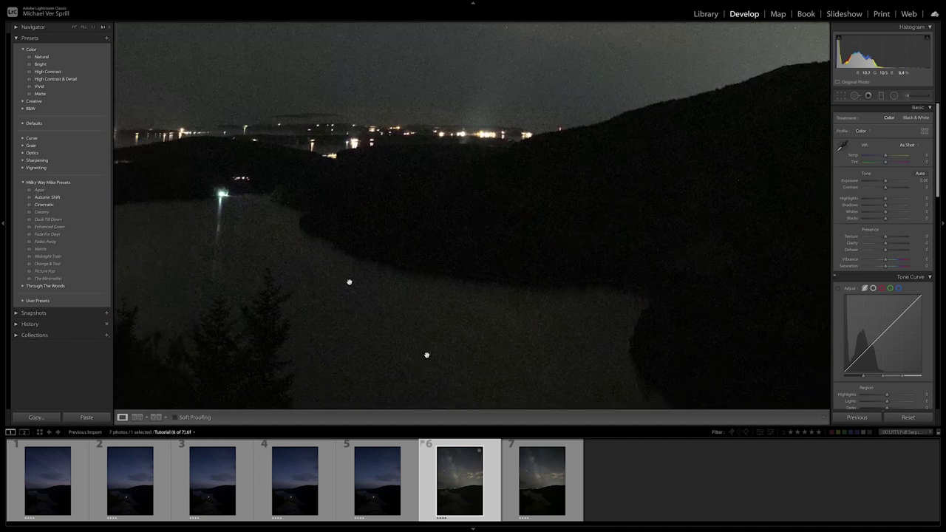
key(Right)
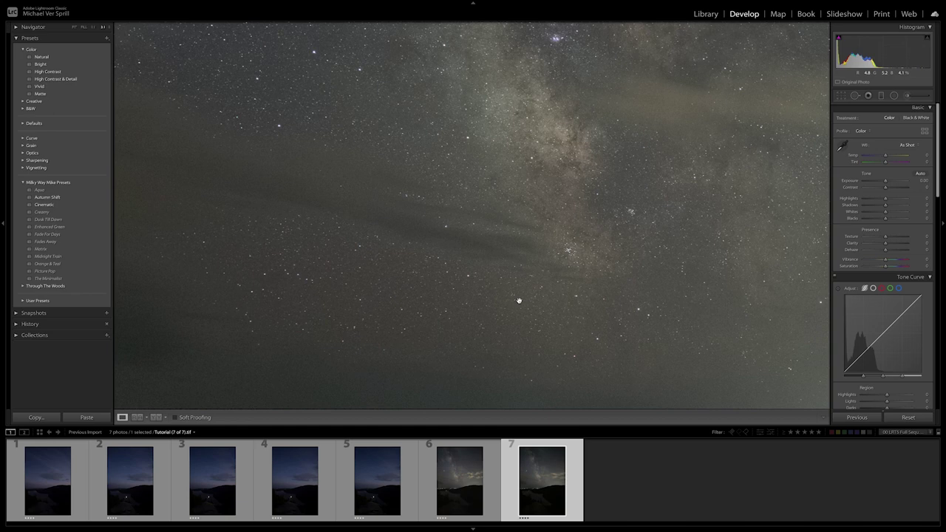
click(518, 299)
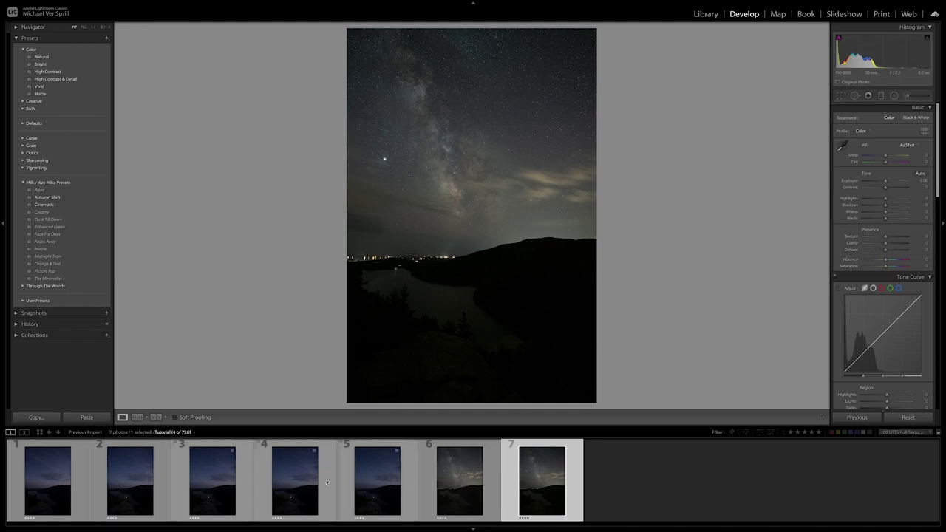
- Select frames 1–5 and desaturate the blues to -30, lowering aqua saturation slightly
click(377, 482)
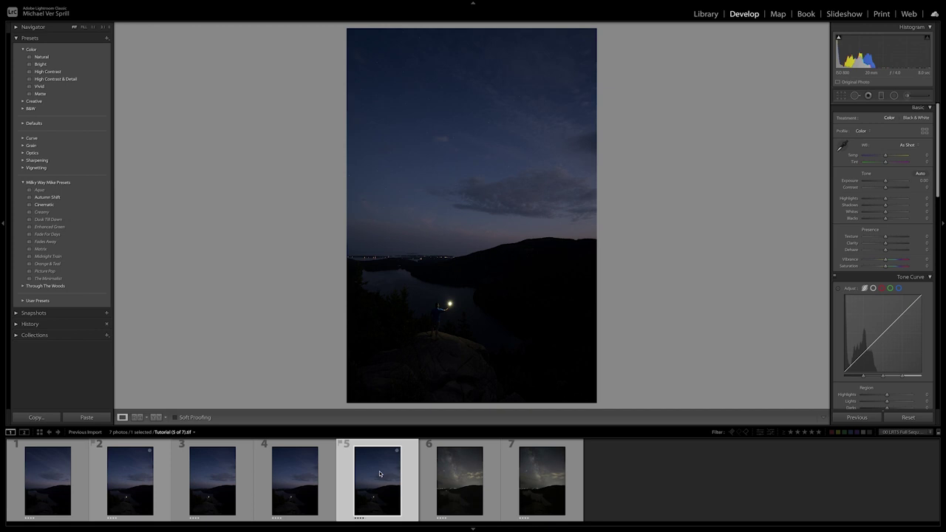
shift+click(53, 488)
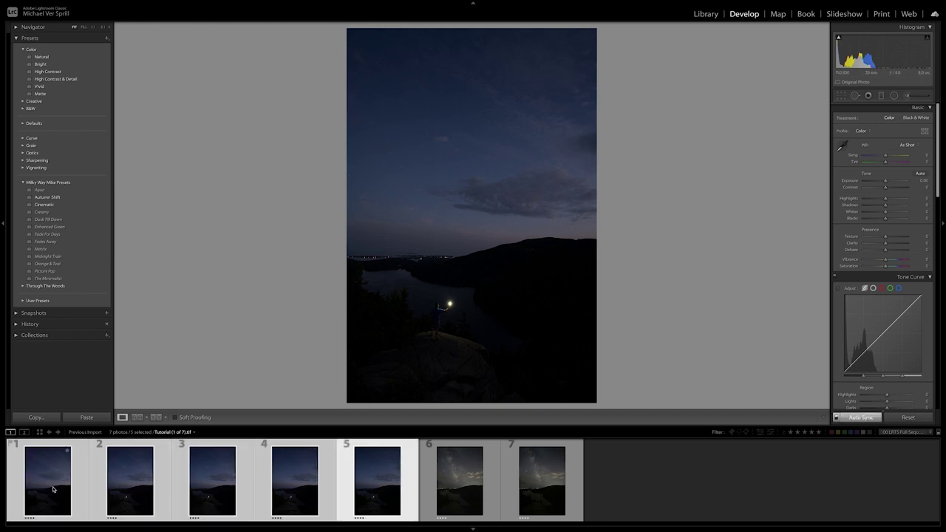
scroll(930, 244, down, 5)
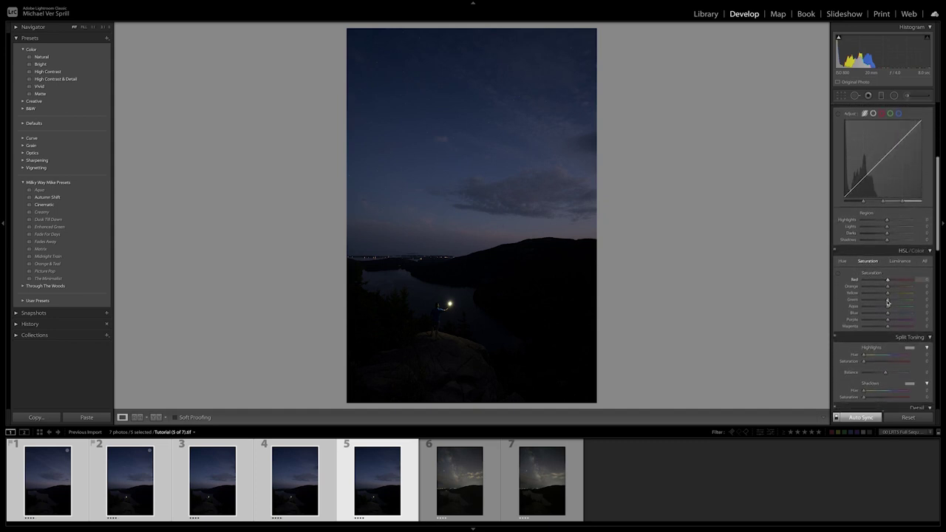
drag(887, 315, 879, 314)
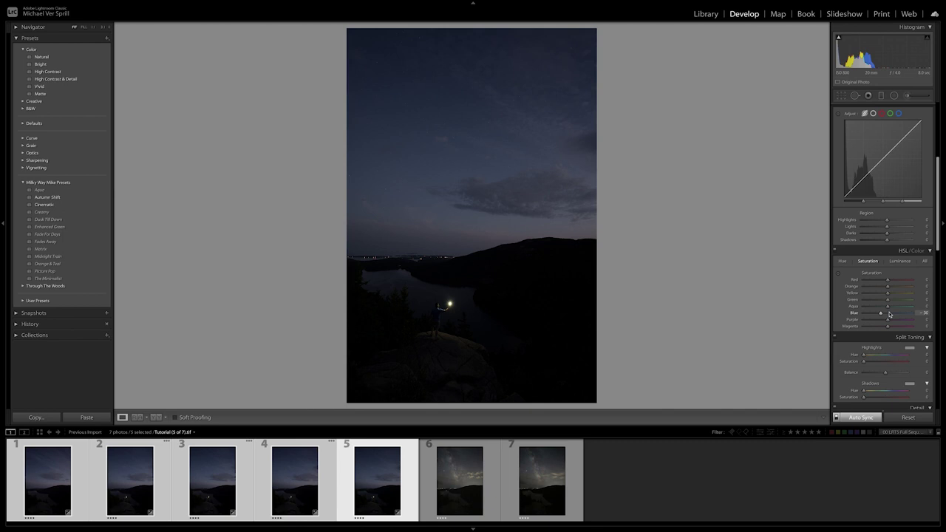
drag(888, 308, 887, 308)
- Warm the five frames' white balance to Temp +20, then select only frame 1
scroll(880, 295, up, 5)
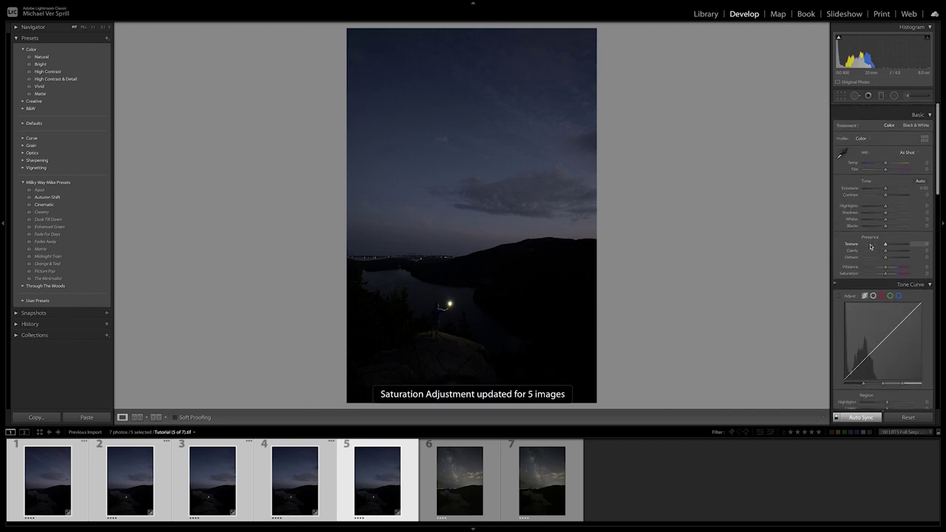
scroll(870, 247, up, 1)
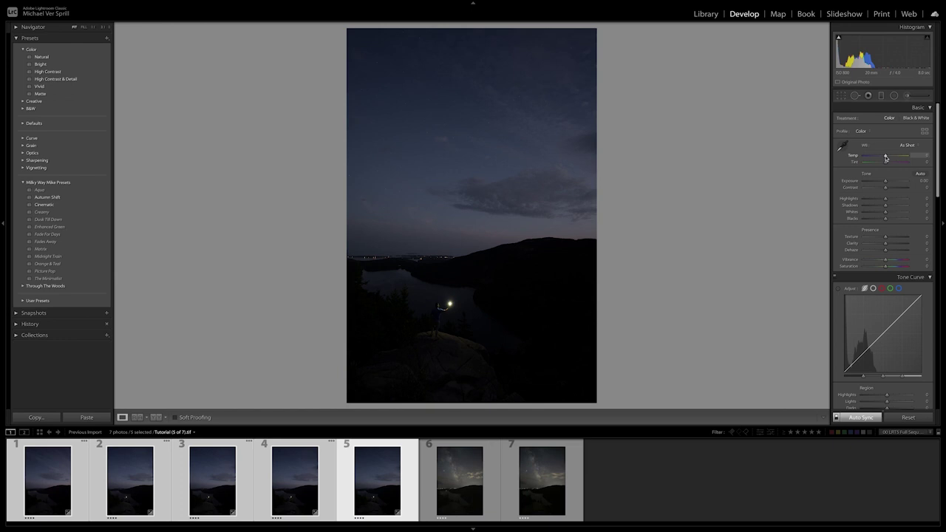
drag(886, 158, 890, 157)
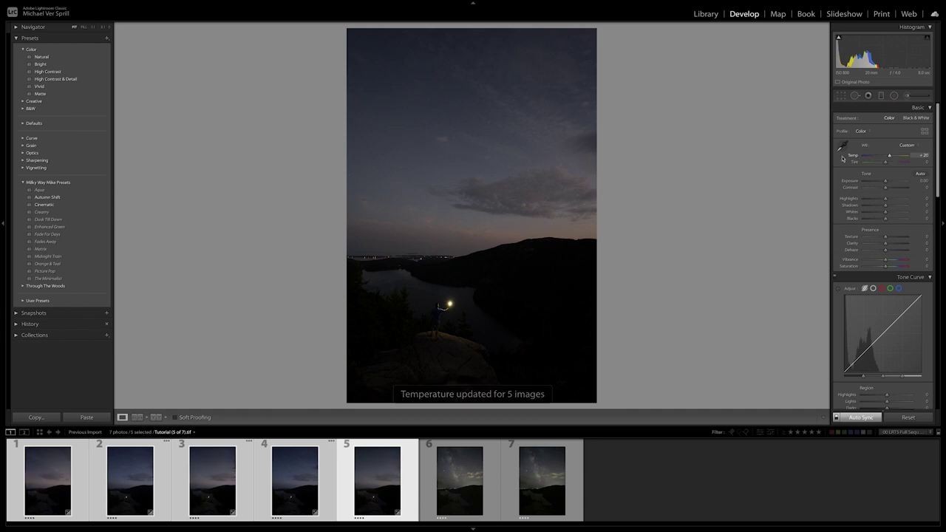
click(298, 502)
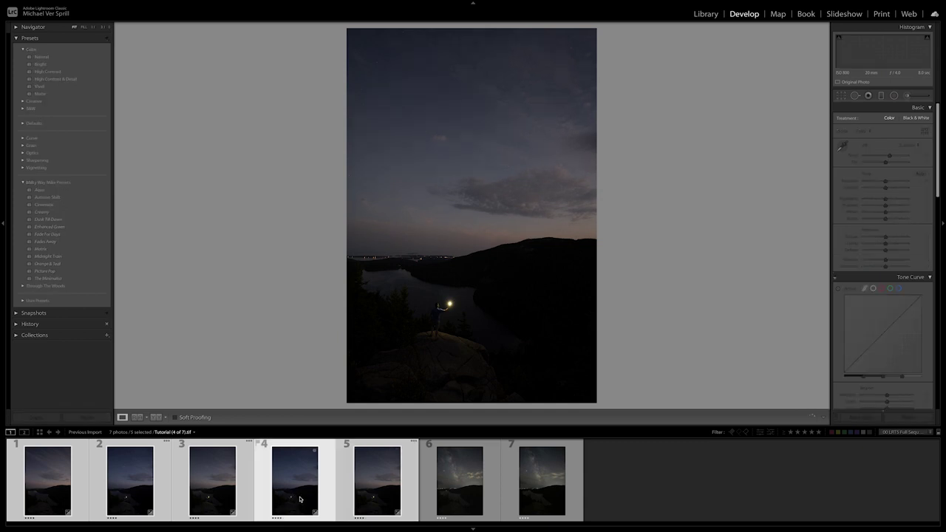
click(368, 486)
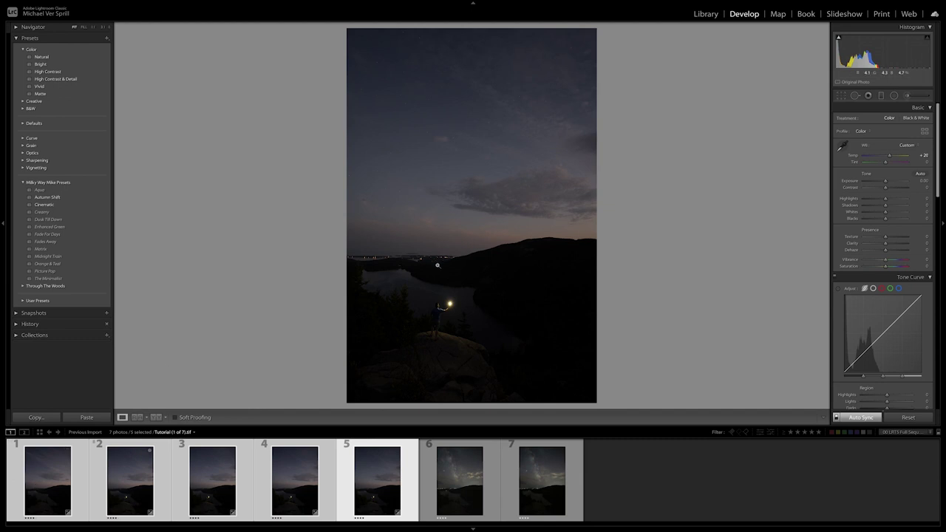
click(24, 489)
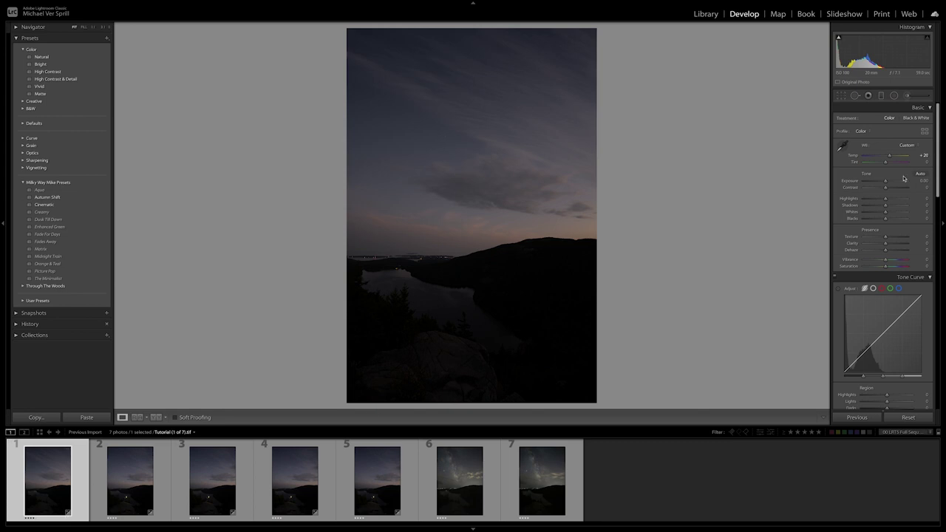
- Add a graduated filter across frame 1's horizon that lifts the shadows
key(m)
drag(457, 320, 459, 270)
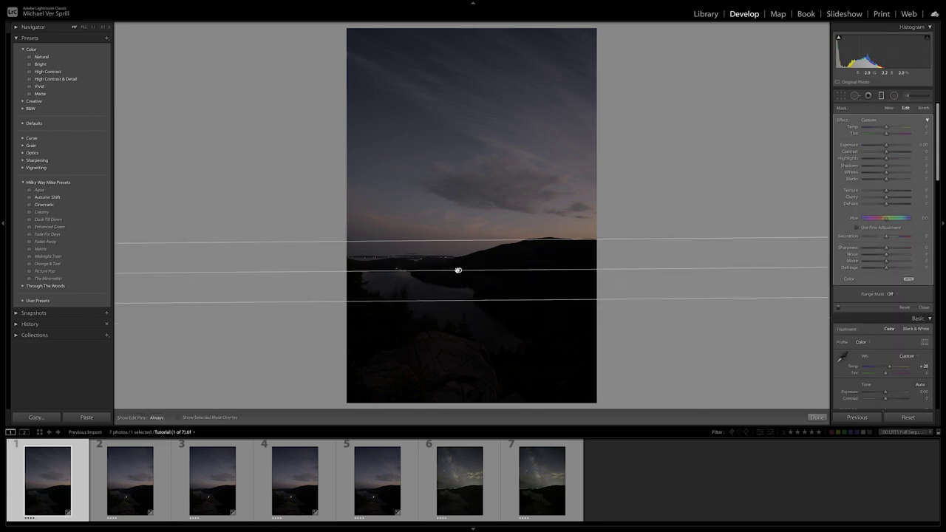
drag(887, 166, 894, 167)
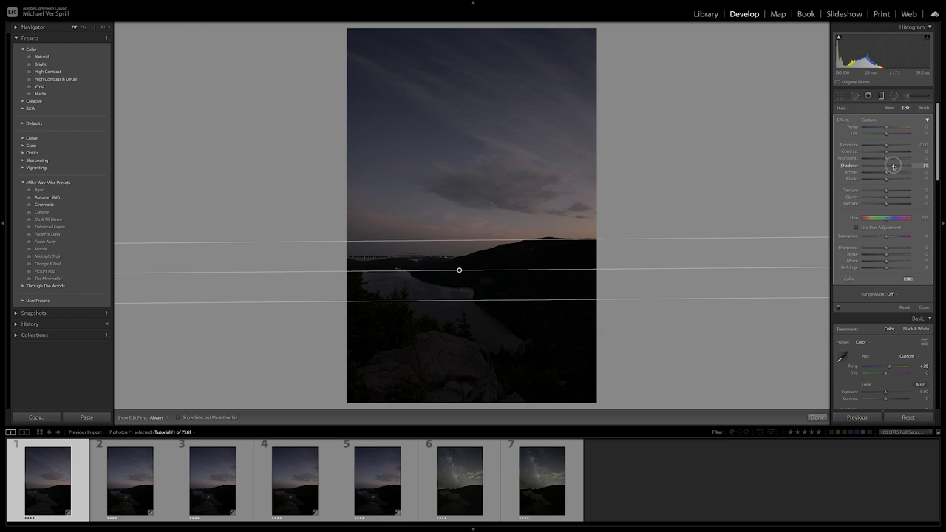
click(816, 417)
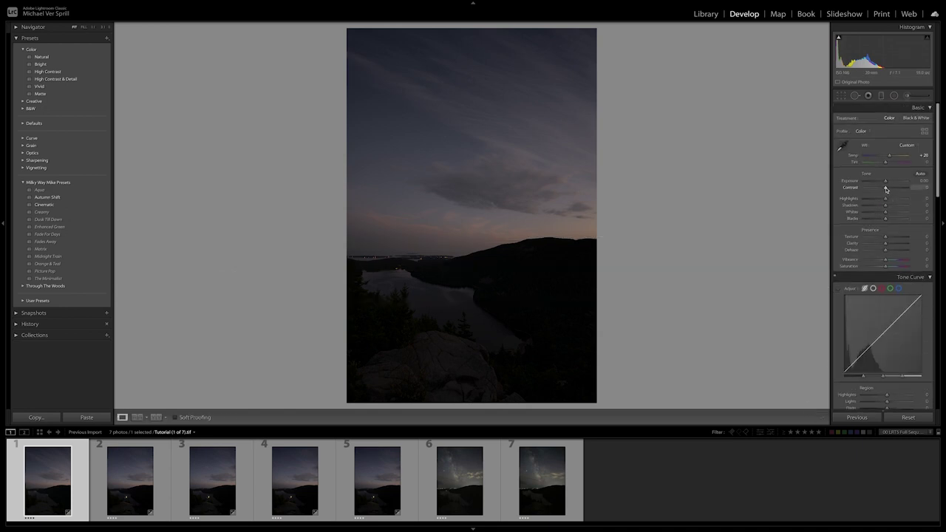
- Lower frame 1's contrast to about -31, check it at 100% against the original, and brighten Shadows to +40
mouse_move(887, 189)
mouse_down()
mouse_move(874, 198)
mouse_move(886, 182)
mouse_move(890, 206)
mouse_up()
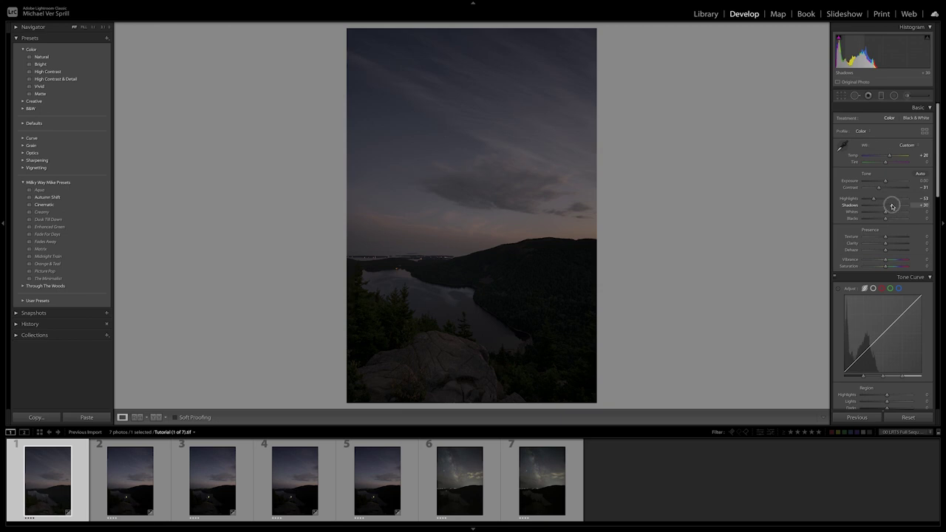
click(447, 354)
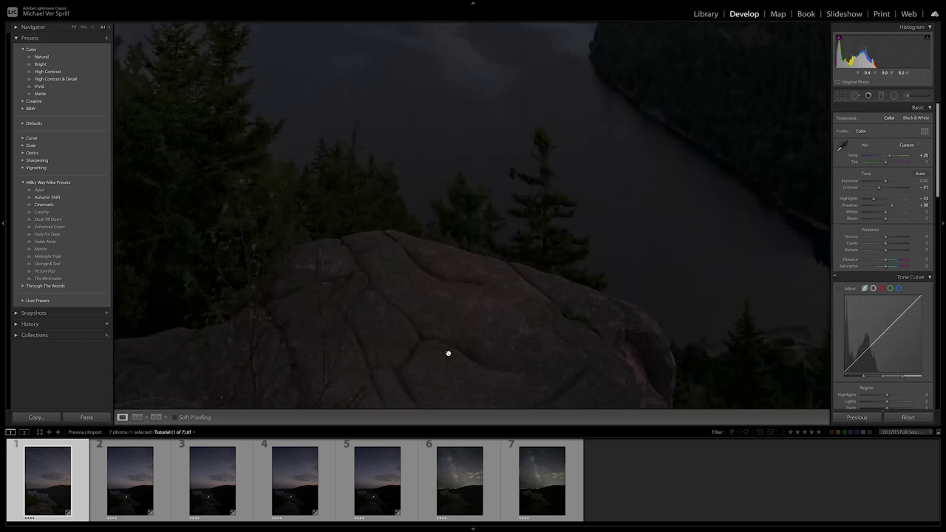
scroll(500, 340, up, 4)
scroll(500, 341, up, 8)
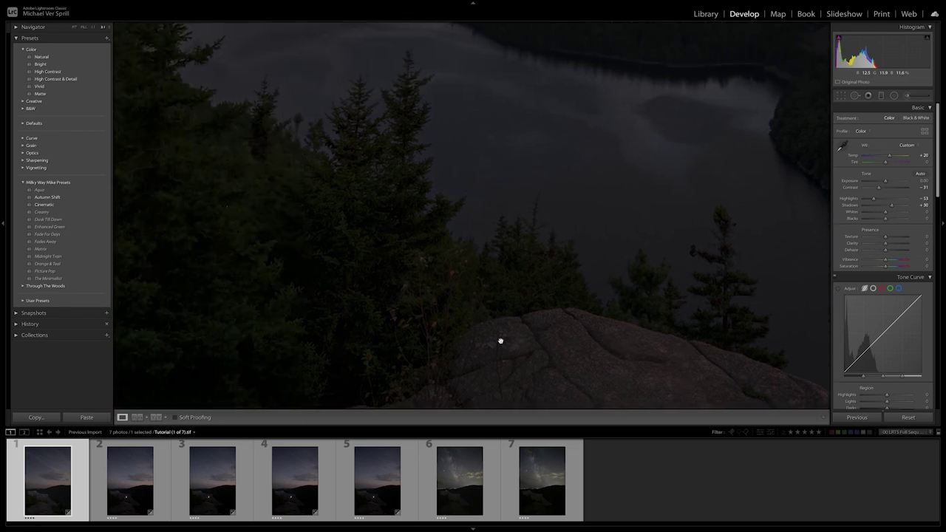
key(backslash)
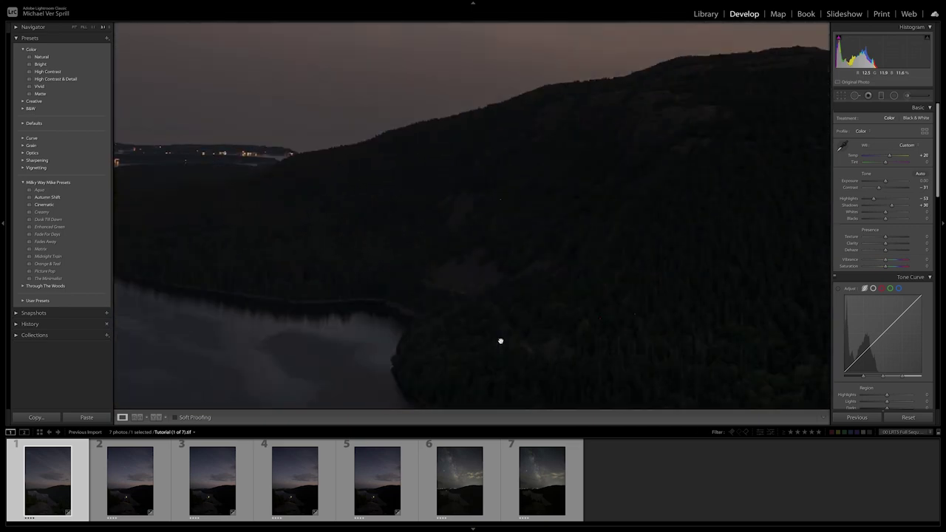
key(backslash)
scroll(576, 303, up, 6)
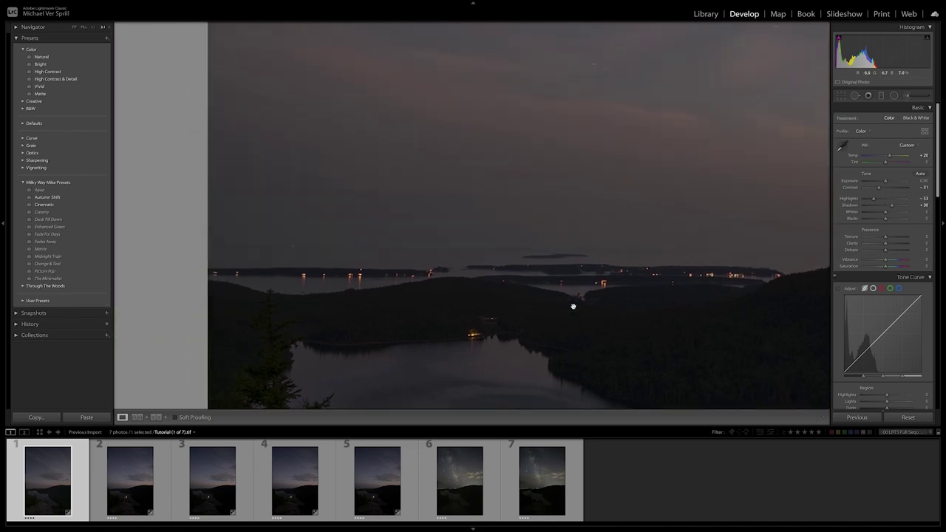
click(572, 305)
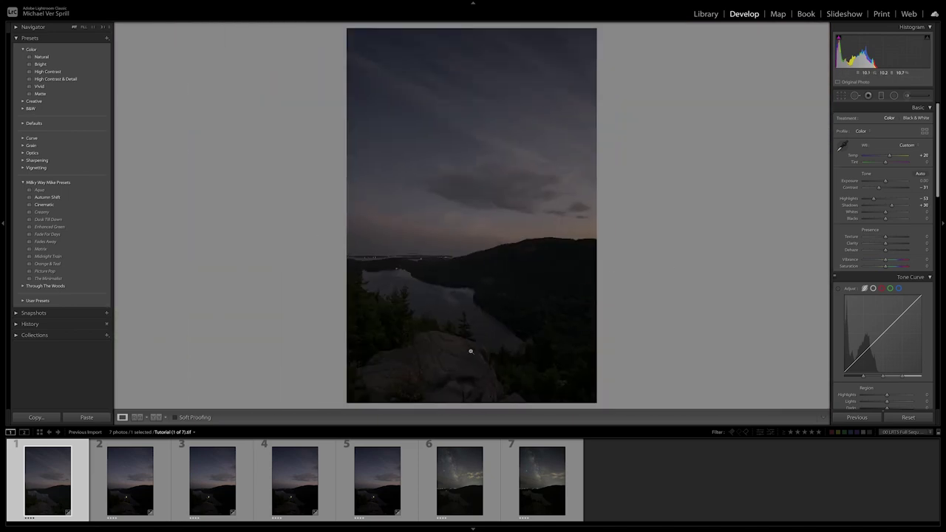
mouse_move(892, 206)
mouse_down()
mouse_move(912, 207)
mouse_move(895, 208)
mouse_up()
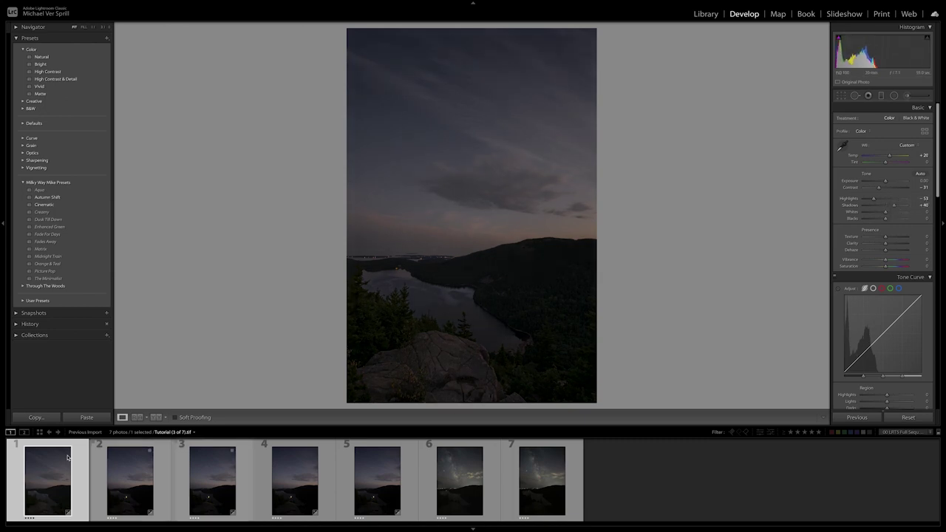
- Select frames 2–5 and lower their Highlights to -45
click(133, 471)
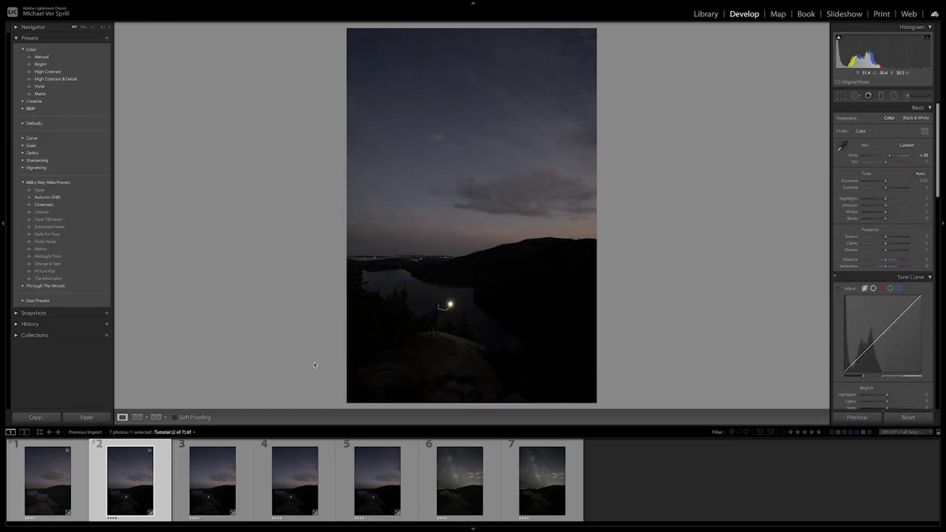
shift+click(375, 488)
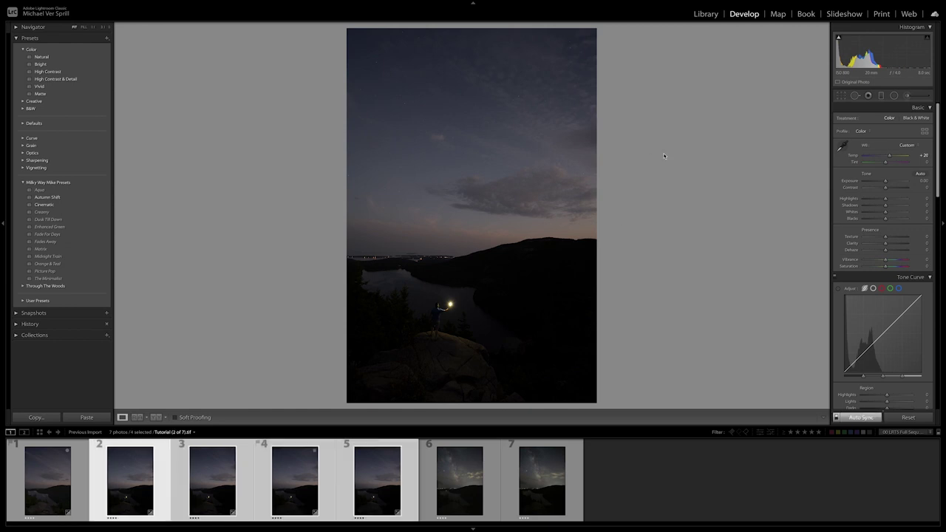
drag(886, 199, 877, 200)
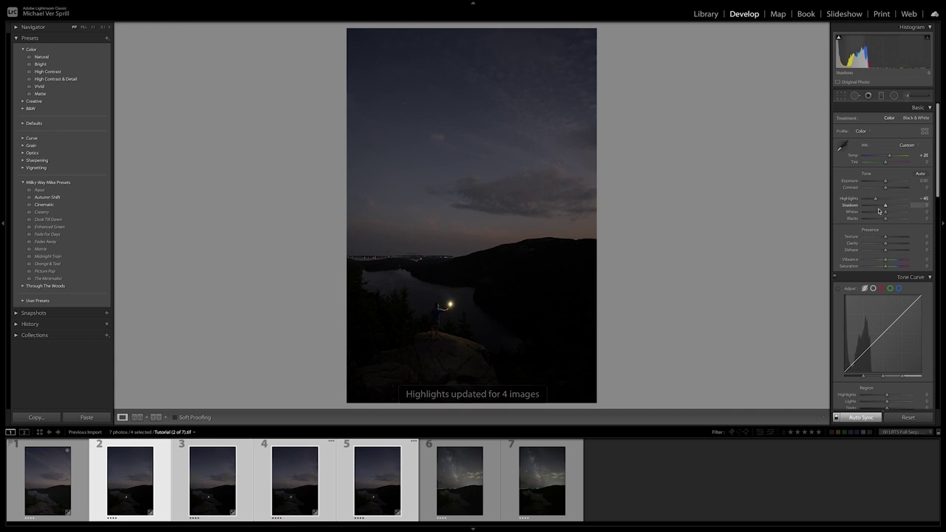
- Set Shadows +50 and Contrast -20 on frames 2–5, checking the figure at 100%
click(897, 207)
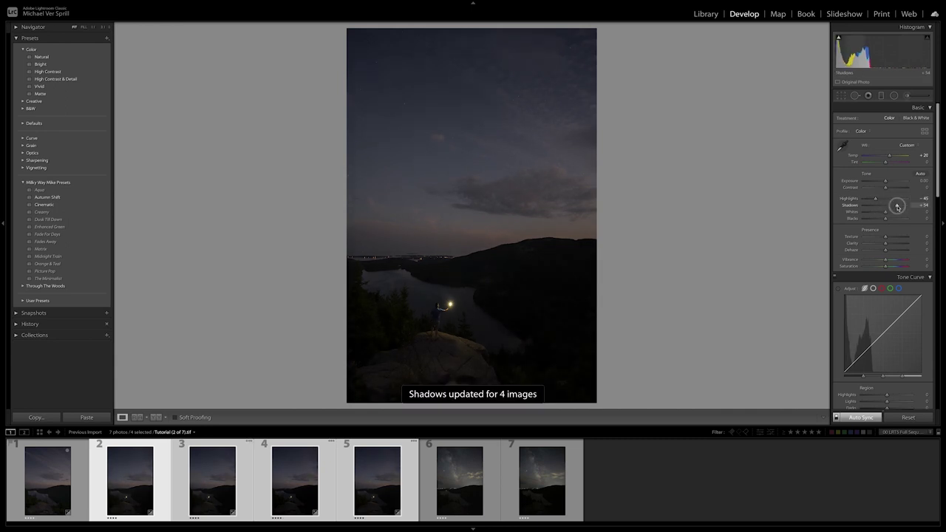
drag(896, 207, 880, 189)
click(881, 188)
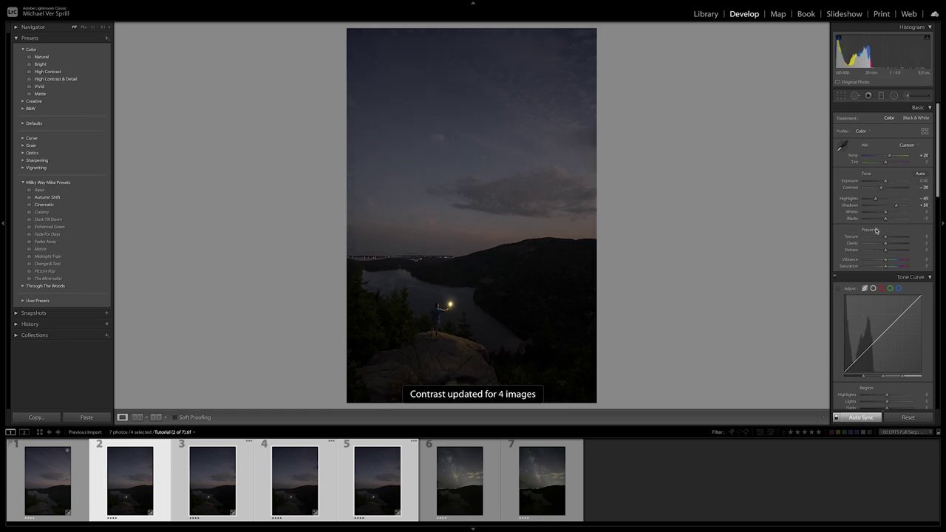
click(460, 298)
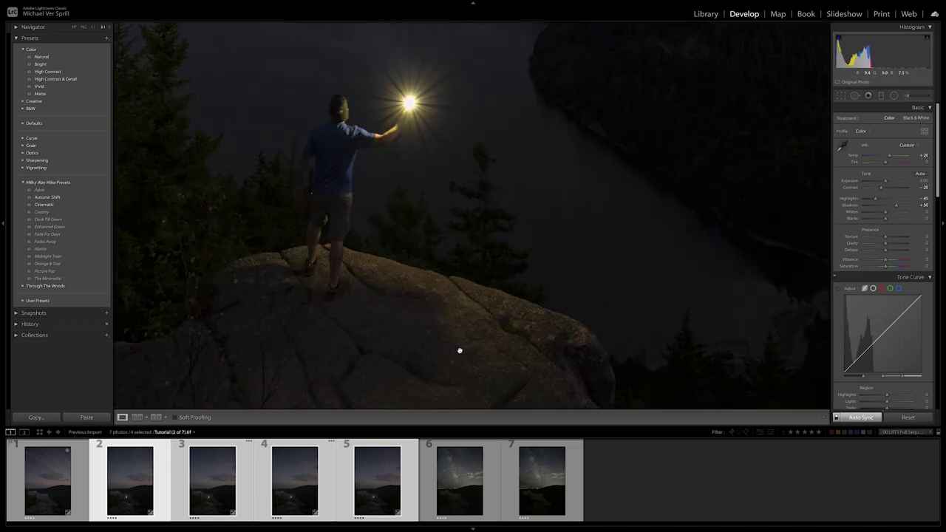
scroll(486, 344, up, 10)
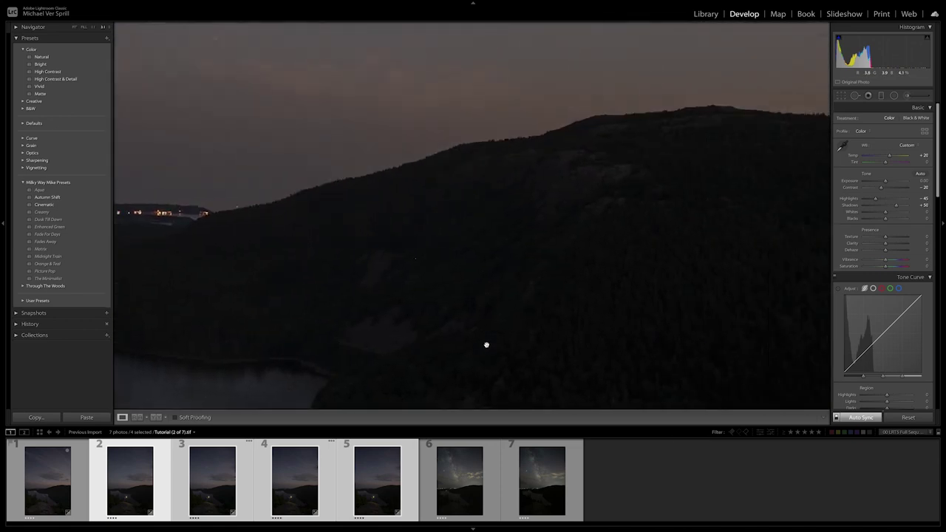
click(487, 345)
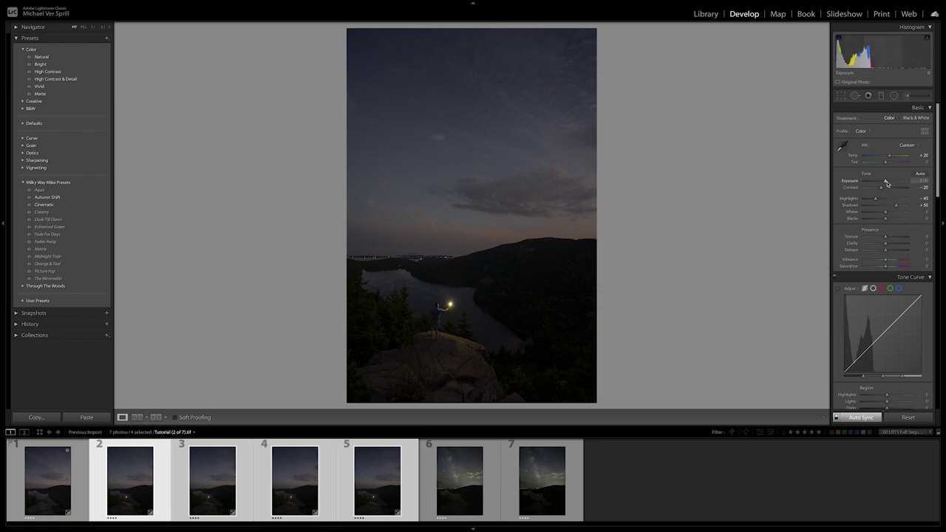
- Raise Exposure to +0.35 and Temp to +27 on the four frames, then select only frame 1
drag(886, 183, 887, 182)
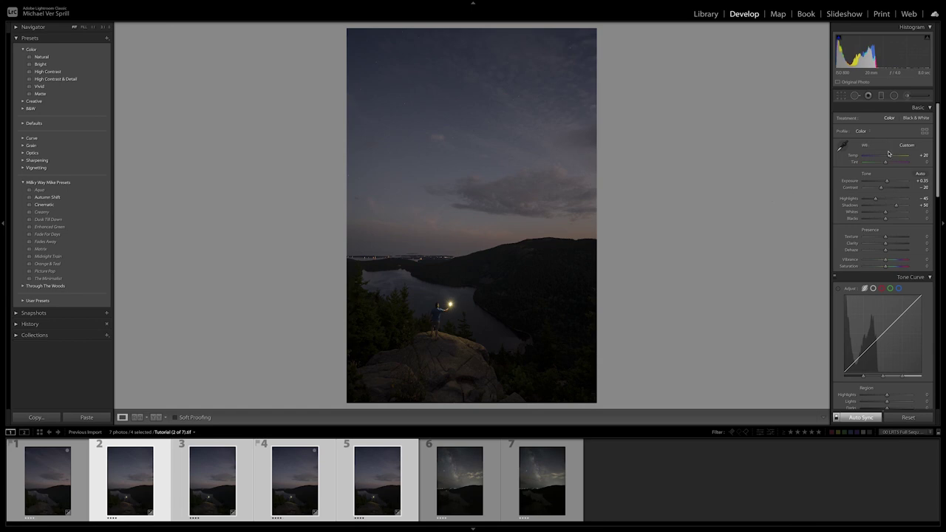
drag(889, 156, 891, 156)
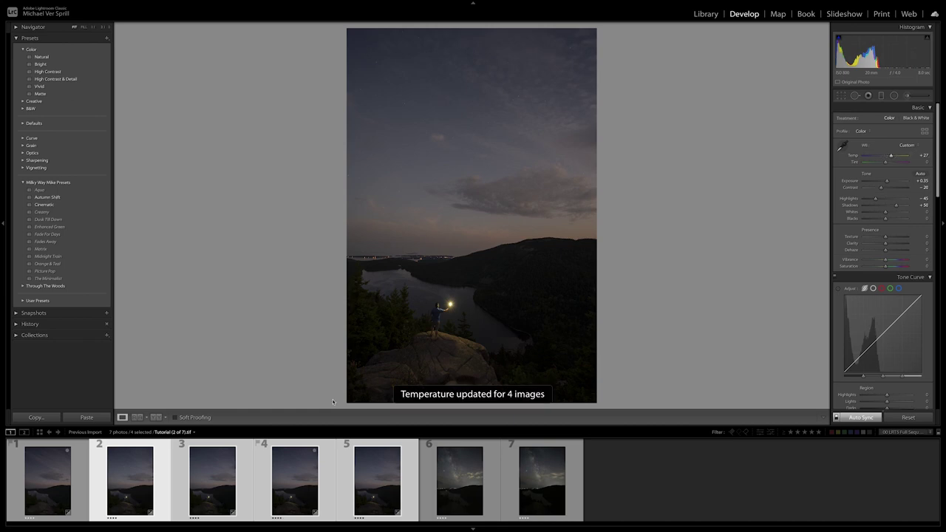
click(376, 480)
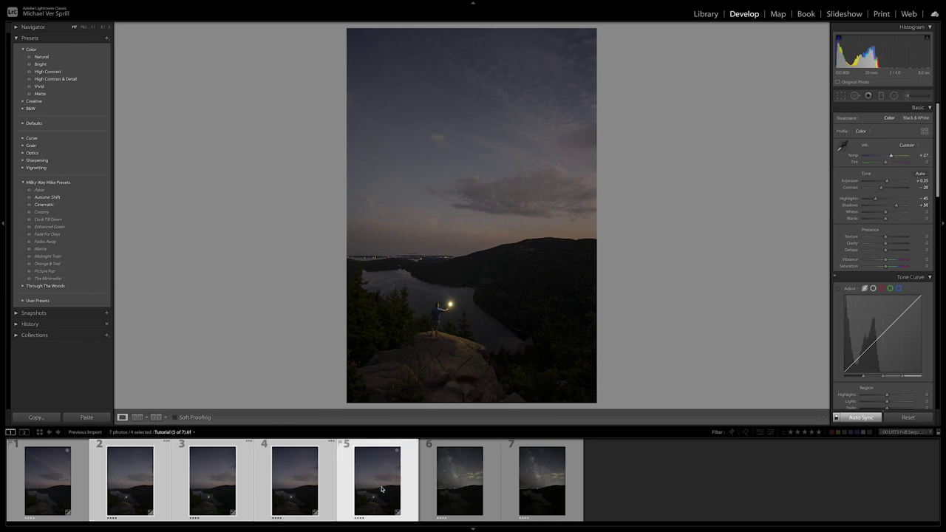
click(56, 485)
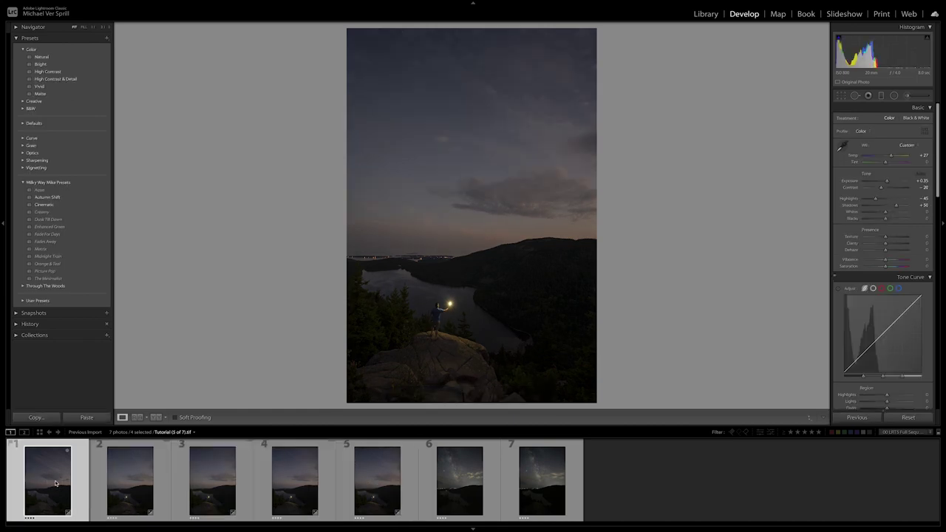
- On Milky Way frame 7, add a radial filter over the horizon town lights with Highlights -17
click(459, 487)
click(542, 481)
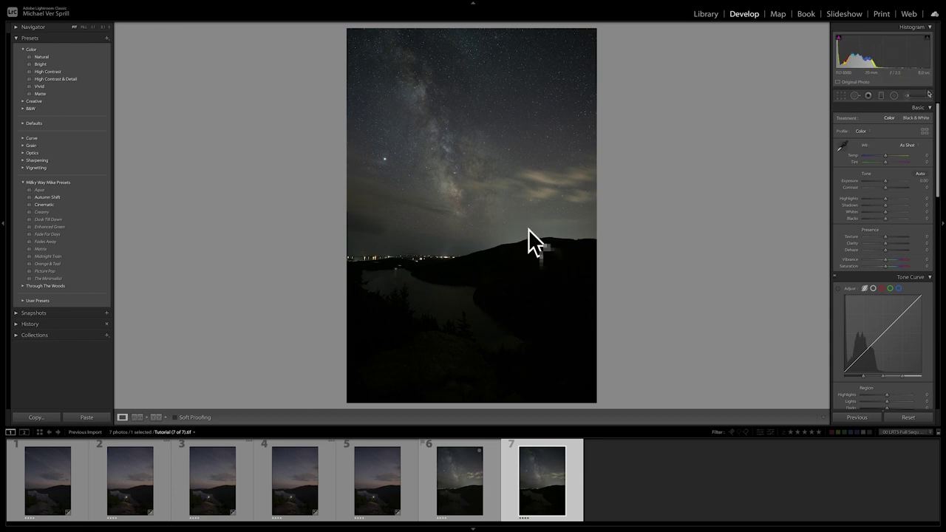
key(shift+m)
drag(489, 231, 653, 281)
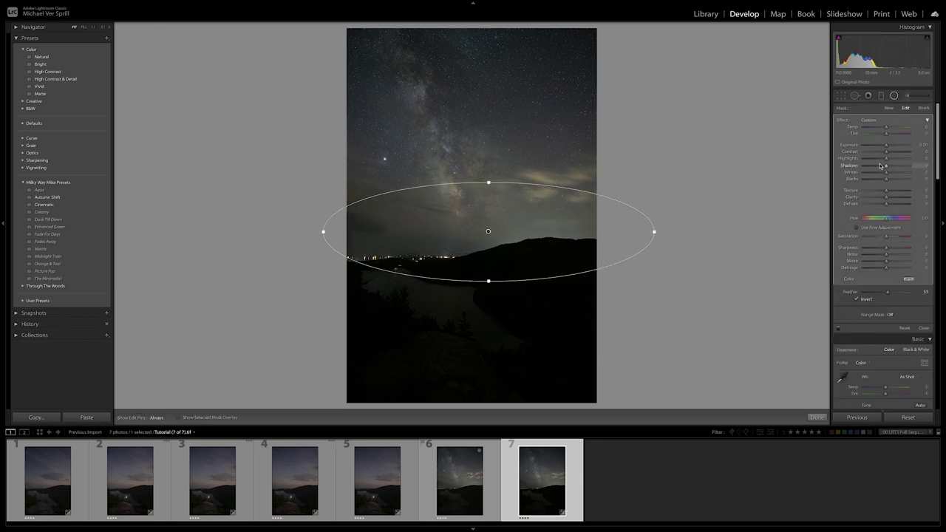
drag(886, 159, 884, 159)
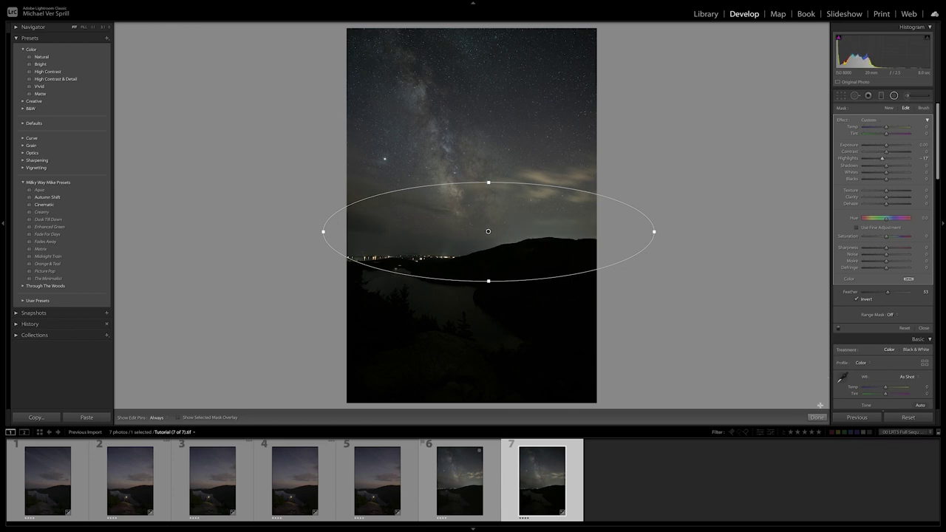
click(819, 419)
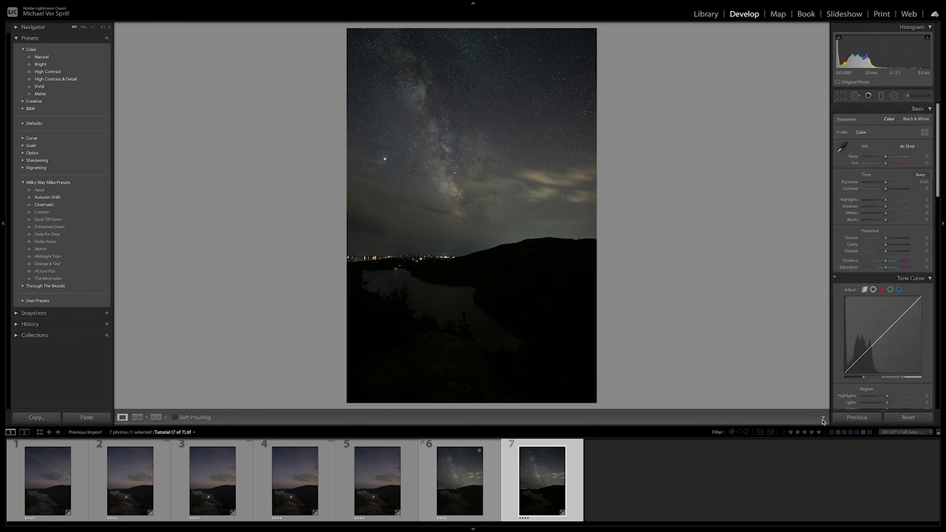
- Add a graduated filter across frame 7's horizon band with some Dehaze
click(881, 95)
drag(495, 228, 495, 268)
drag(890, 209, 891, 204)
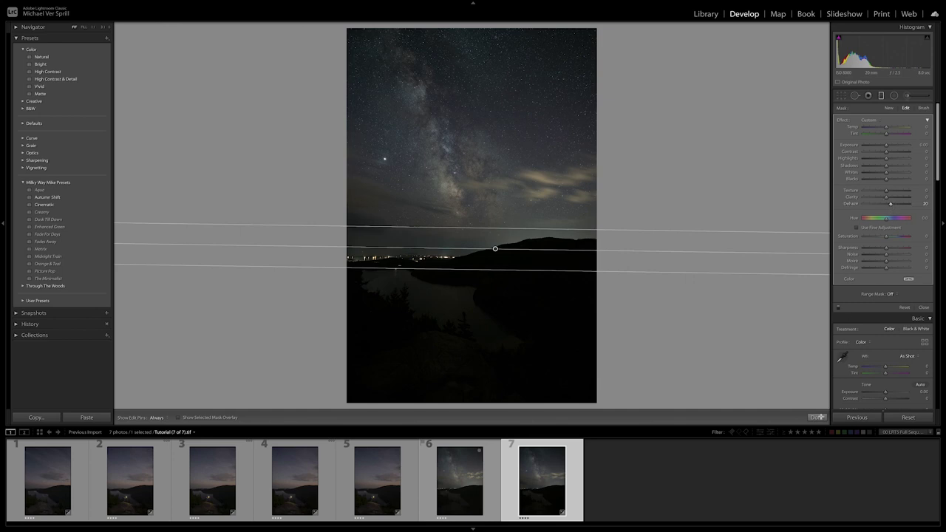
click(817, 417)
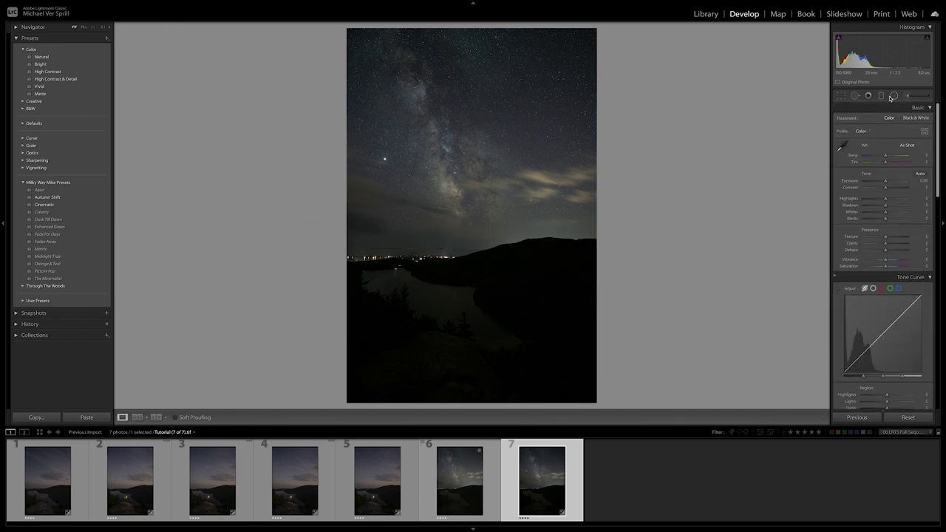
- Lift the shadows and warm the white balance to Temp +13 and Tint +5
drag(886, 205, 886, 182)
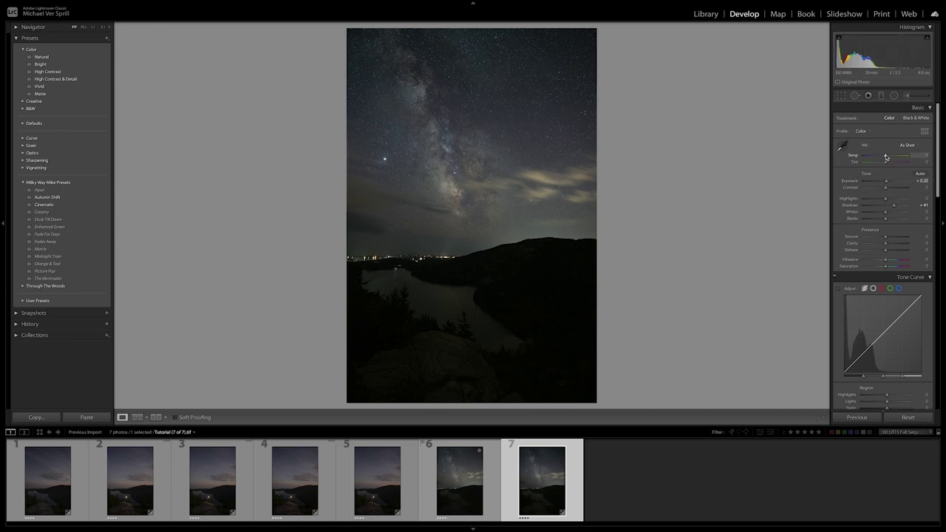
drag(886, 157, 888, 158)
click(886, 162)
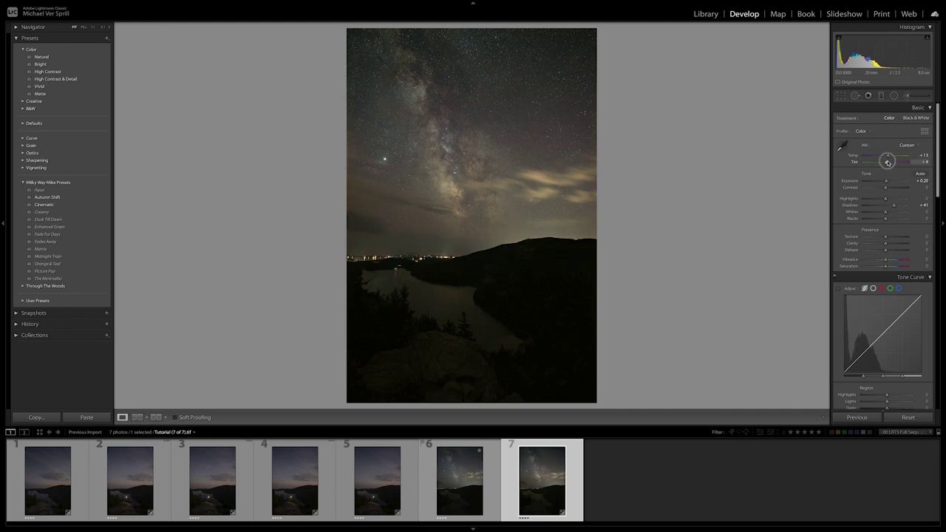
drag(886, 162, 889, 157)
click(880, 95)
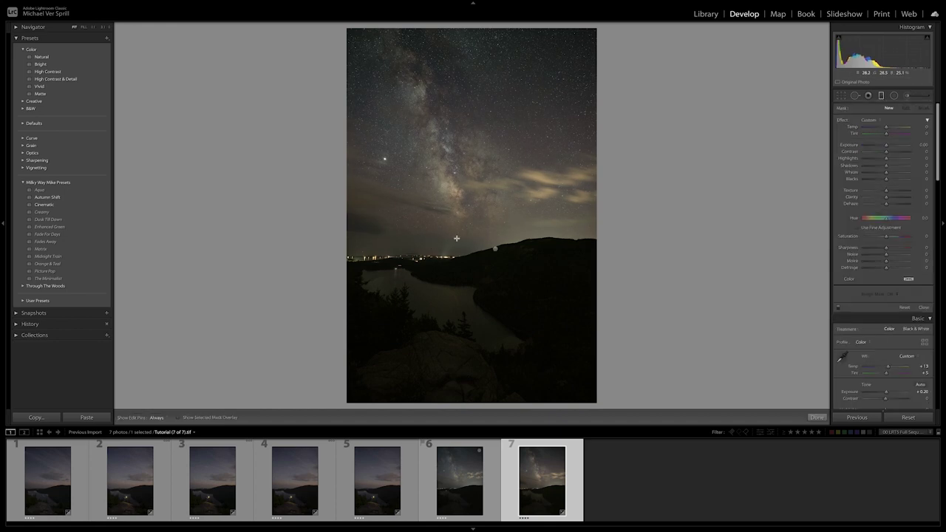
- Draw a graduated filter across the horizon with Dehaze 11
drag(493, 250, 495, 270)
drag(887, 204, 889, 205)
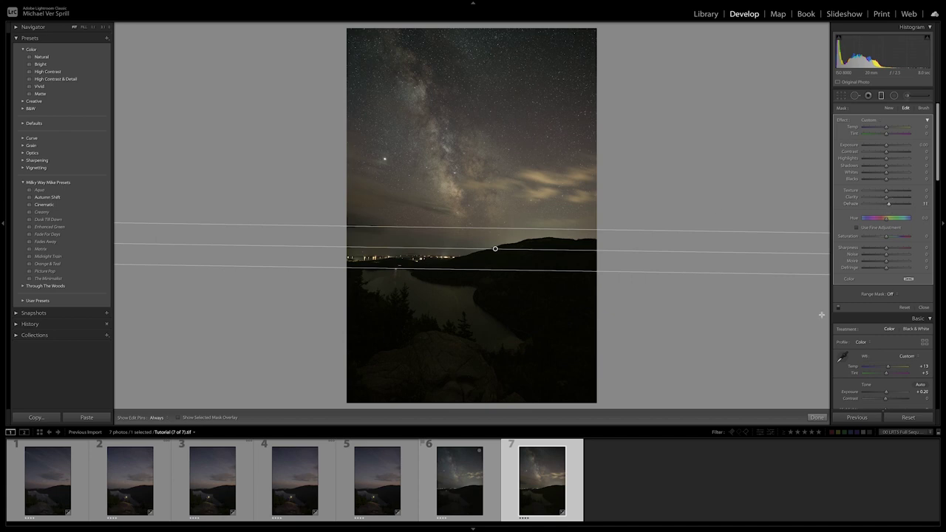
click(817, 417)
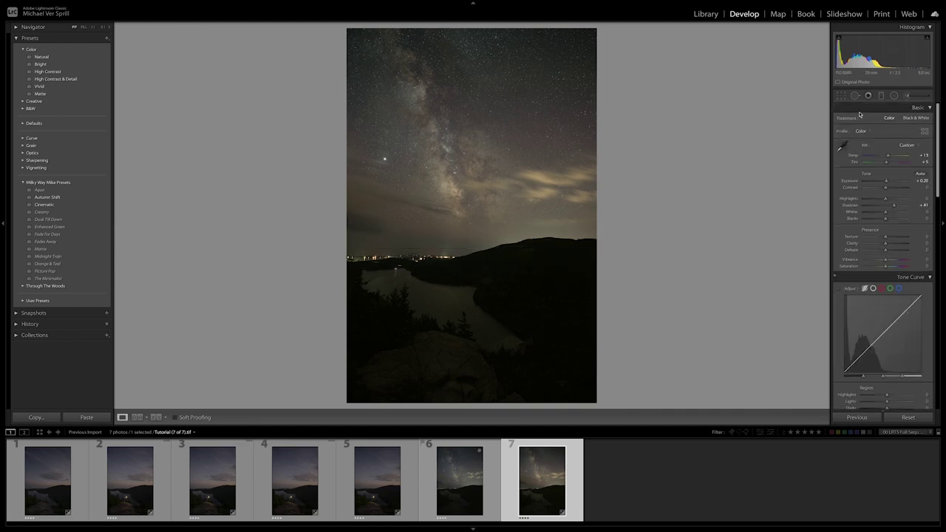
click(881, 96)
click(494, 248)
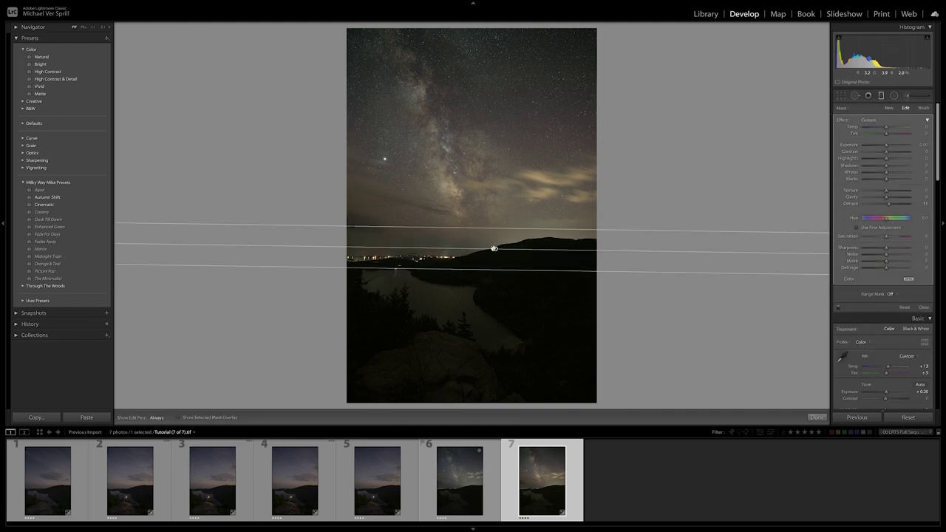
key(m)
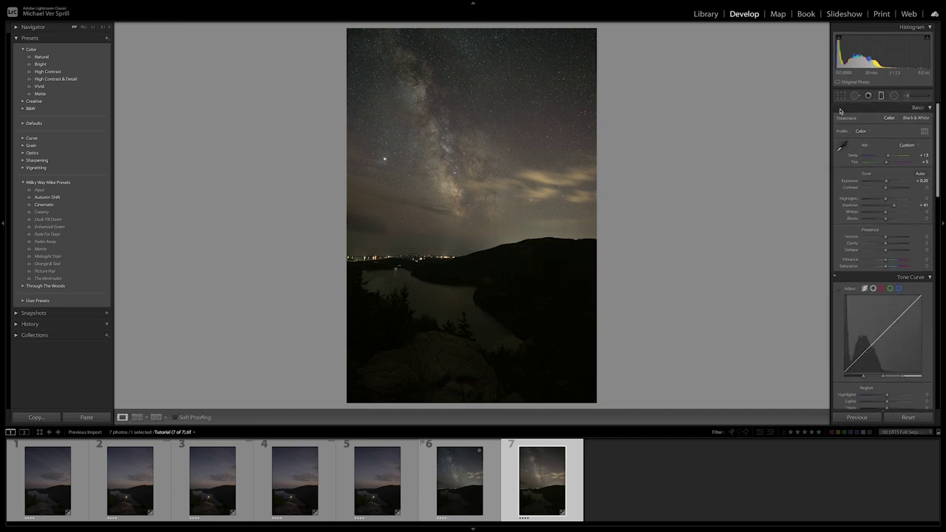
- Add a second gradient upward from the horizon with a cooler Temp, then lower Contrast to -15
key(m)
drag(493, 260, 495, 223)
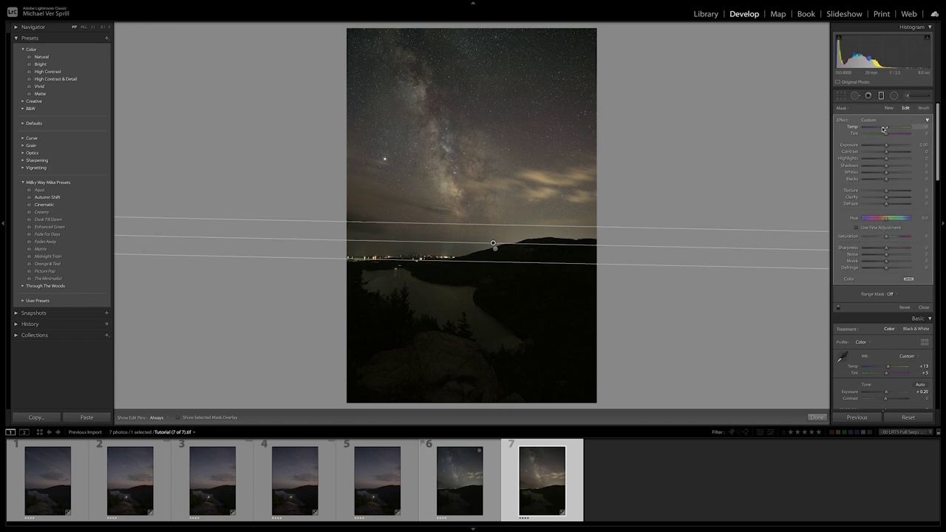
drag(885, 130, 880, 129)
drag(882, 129, 877, 129)
click(500, 267)
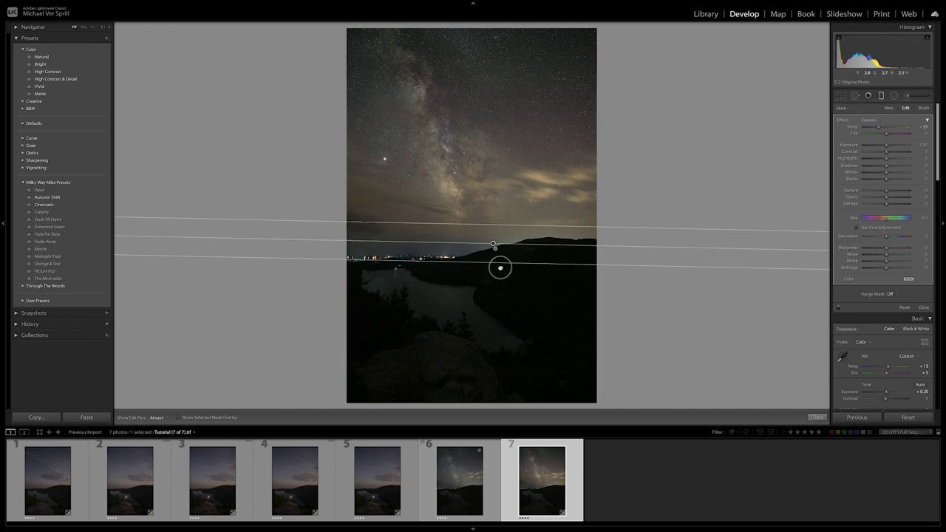
drag(501, 268, 498, 232)
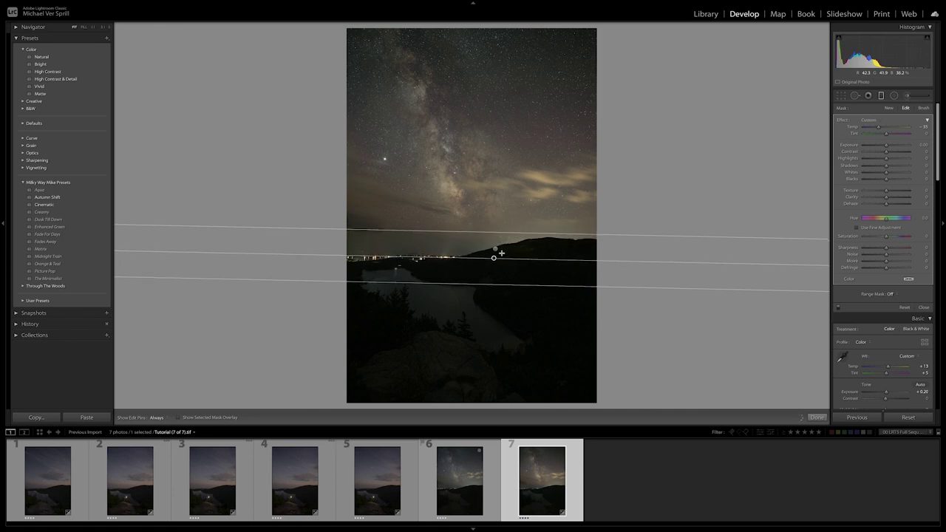
click(817, 416)
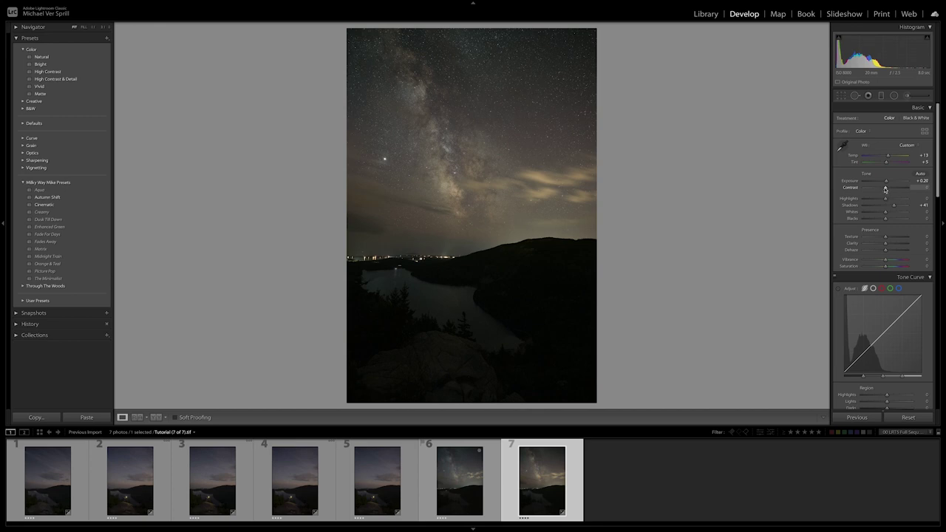
drag(886, 188, 881, 190)
- Add photos 5 through 1 to the selection and open them as layers in one Photoshop document
ctrl+click(369, 491)
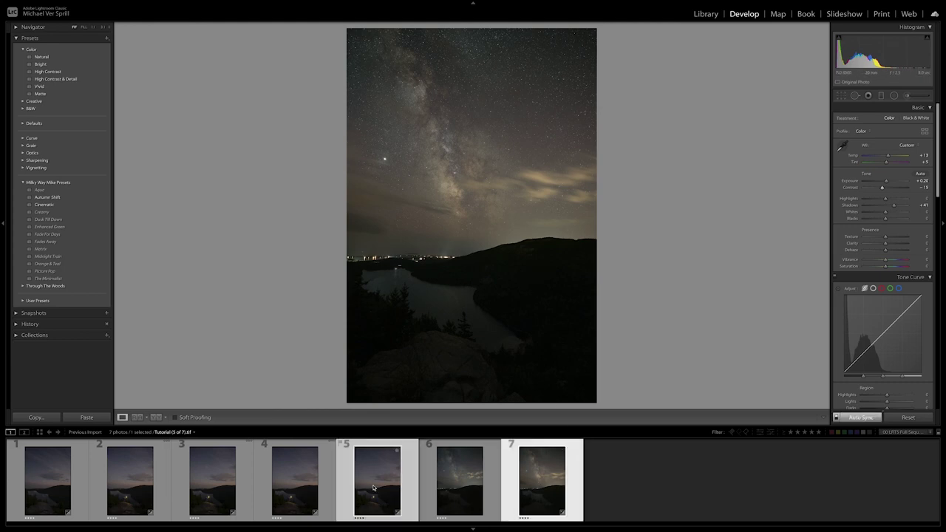
ctrl+click(285, 484)
ctrl+click(222, 482)
ctrl+click(127, 477)
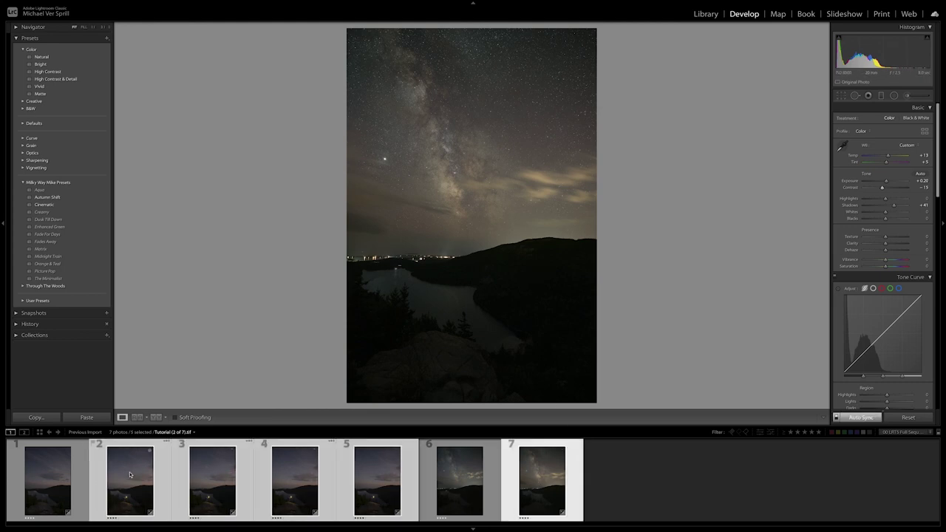
ctrl+click(58, 478)
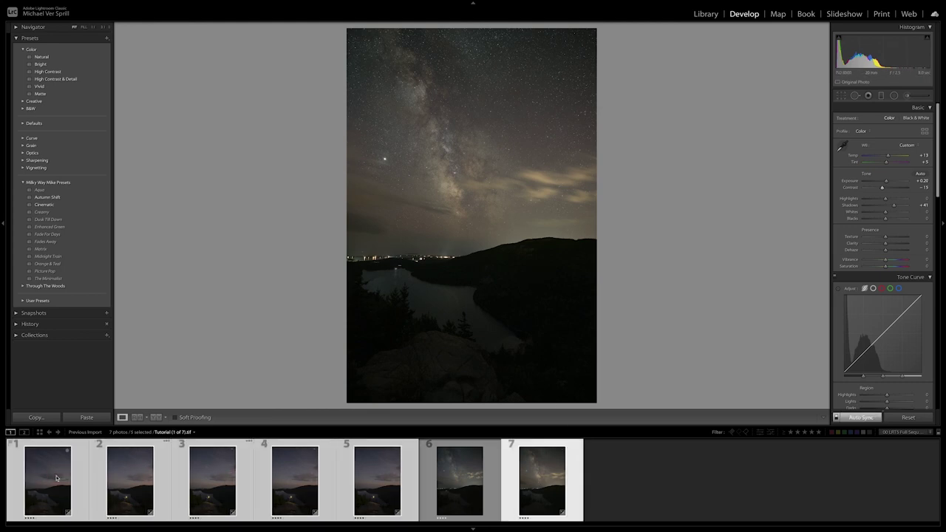
right_click(364, 470)
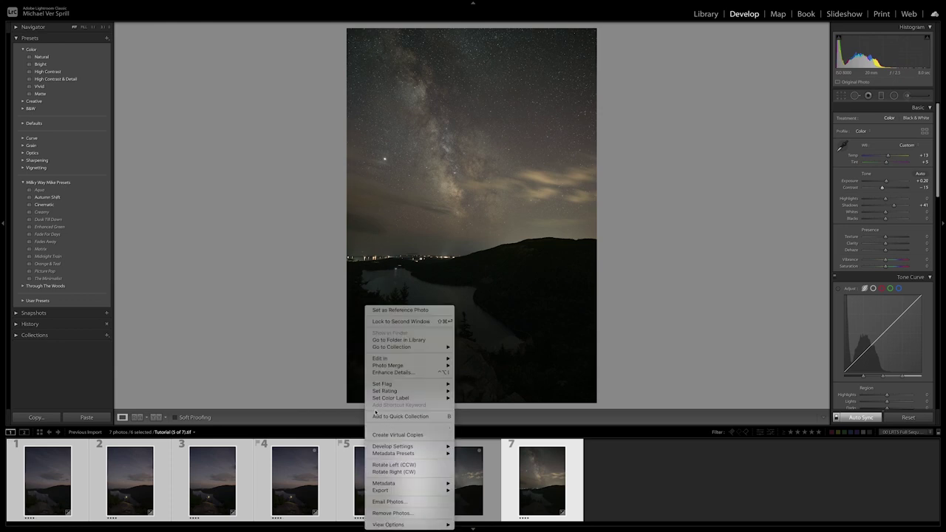
mouse_move(379, 358)
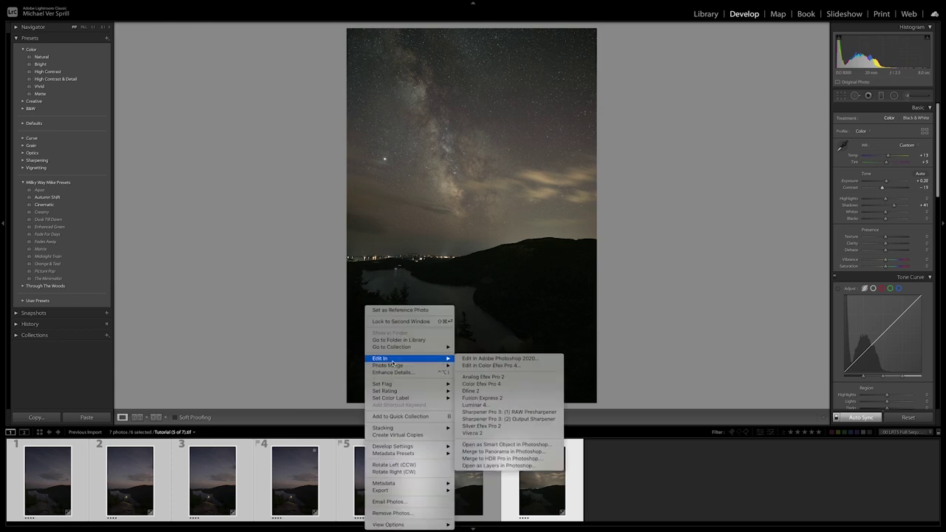
click(510, 466)
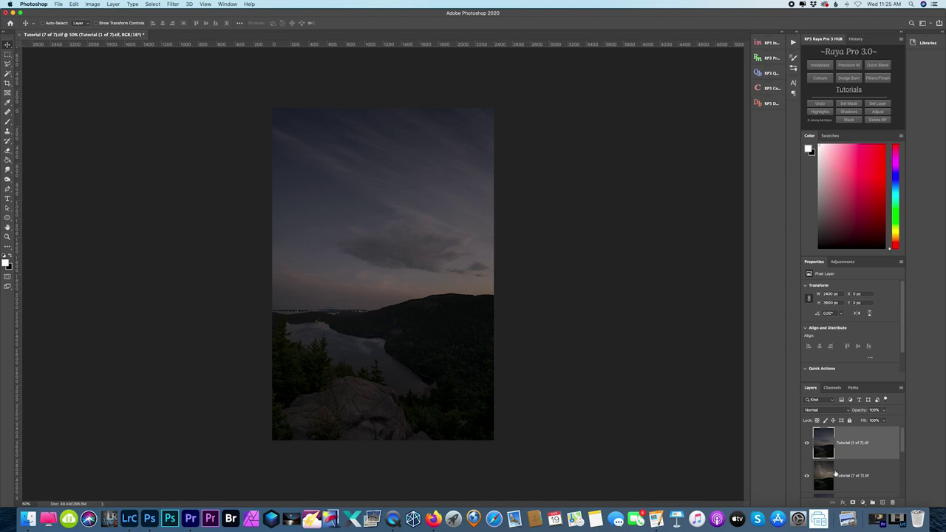
- Toggle the frame 1 dusk layer to compare, then lower its opacity to 75%
click(807, 444)
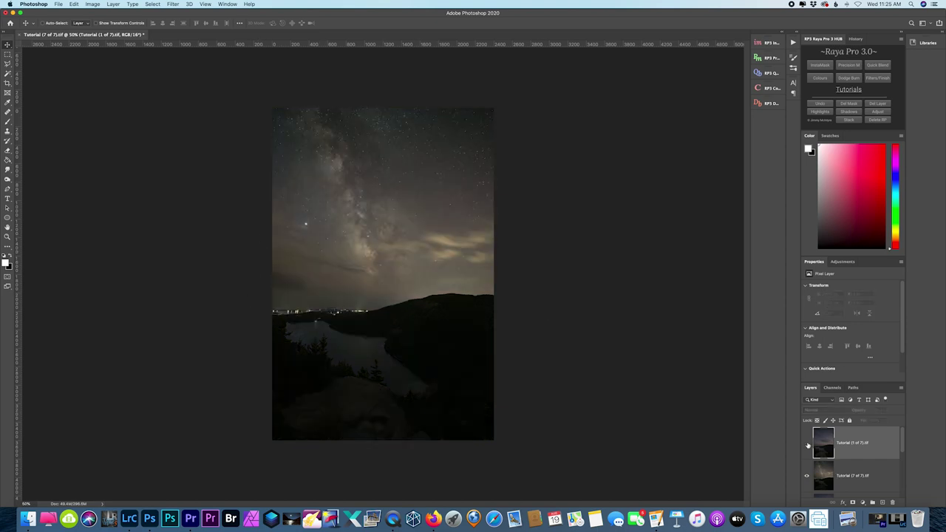
click(807, 444)
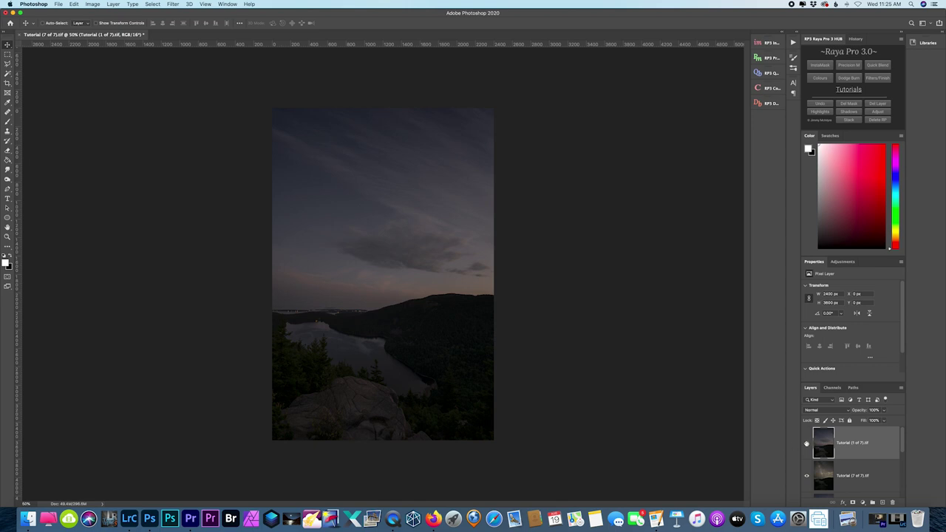
click(807, 443)
click(807, 444)
click(884, 411)
drag(883, 420, 875, 421)
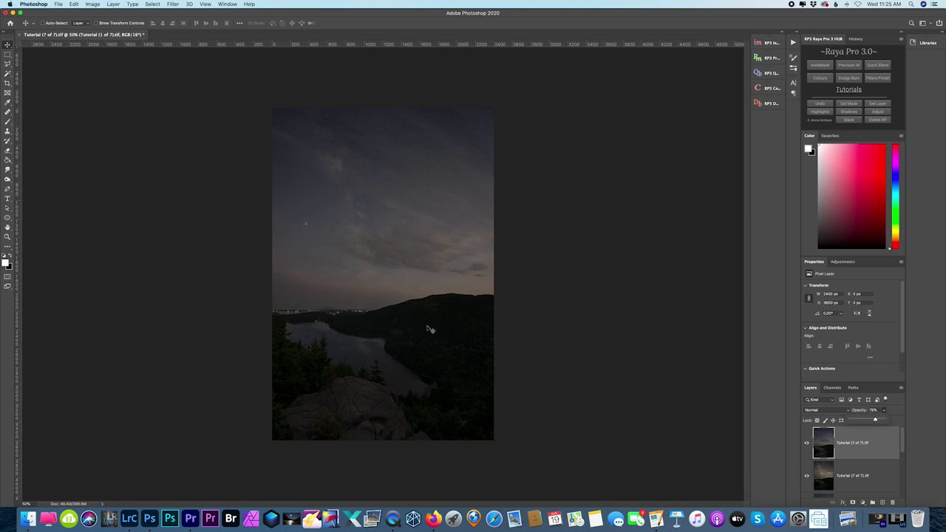
scroll(739, 387, up, 5)
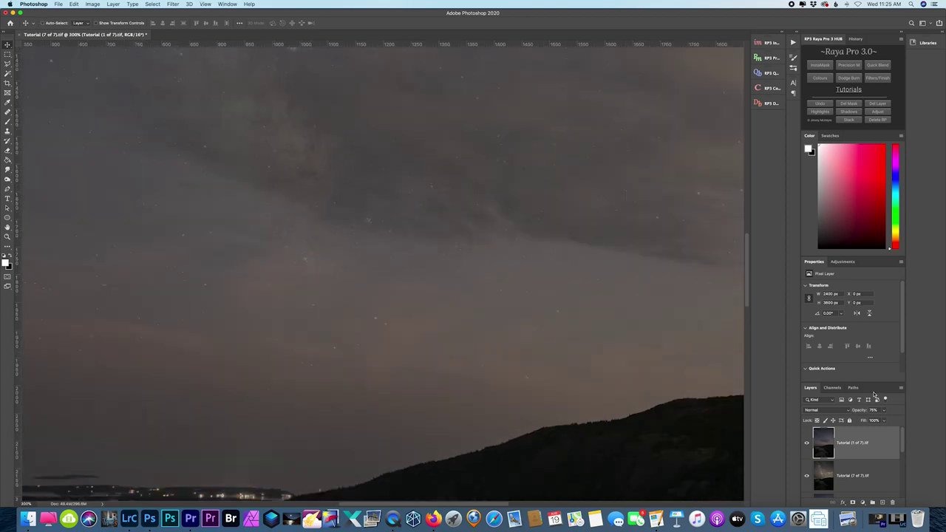
scroll(739, 387, down, 5)
scroll(738, 387, left, 3)
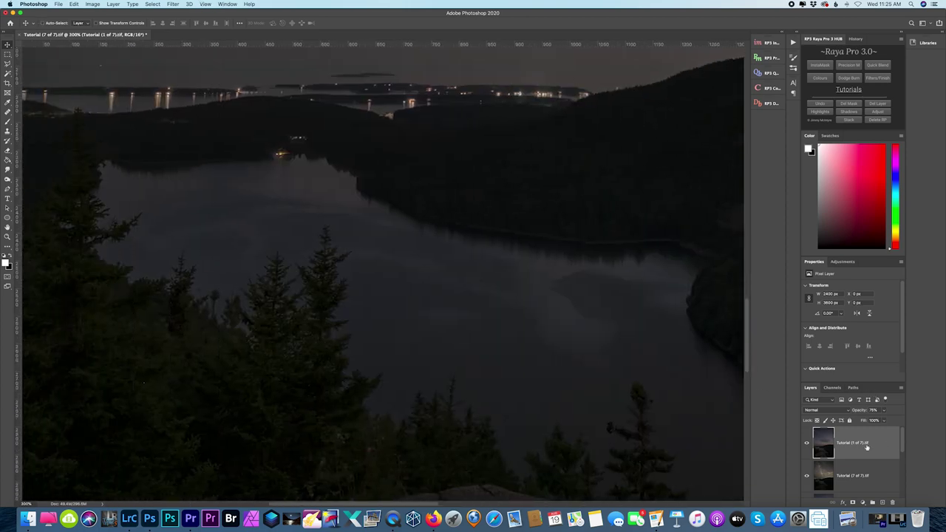
- Recheck the blend by toggling the dusk layer, then add a white layer mask to it
click(807, 443)
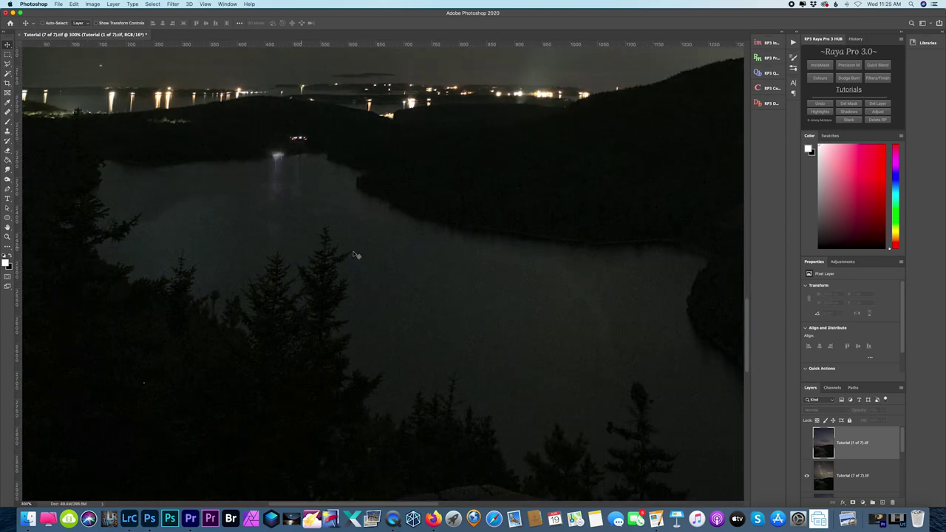
click(807, 444)
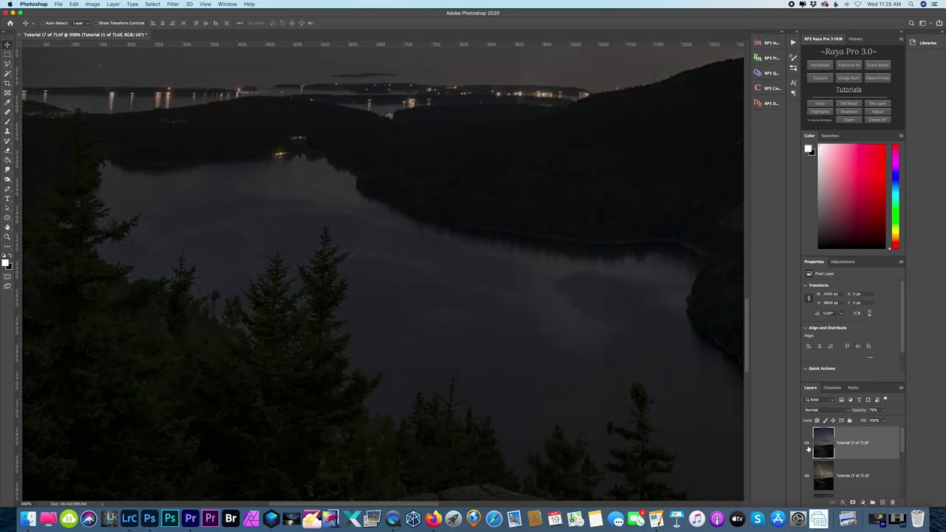
click(807, 444)
click(807, 444)
click(807, 445)
click(807, 445)
click(807, 444)
click(807, 444)
scroll(686, 397, up, 10)
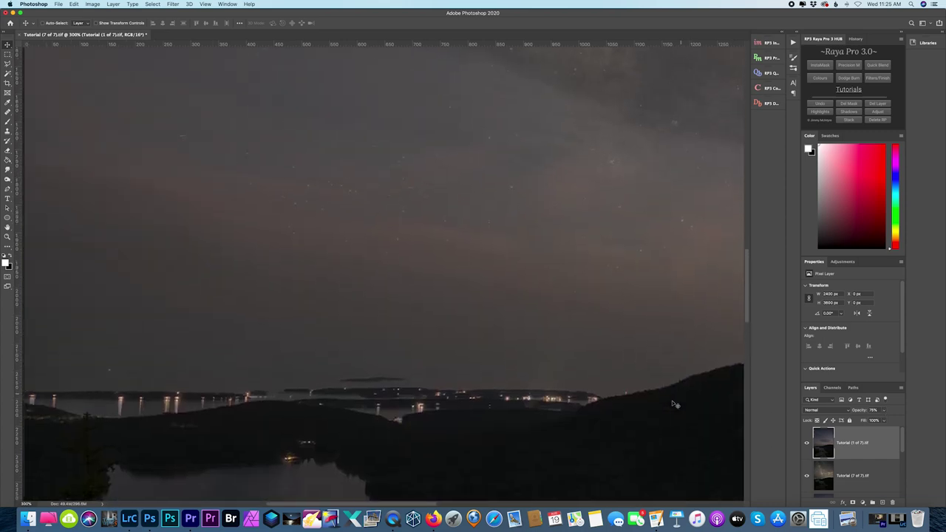
scroll(674, 404, right, 5)
scroll(674, 404, up, 5)
scroll(674, 404, left, 2)
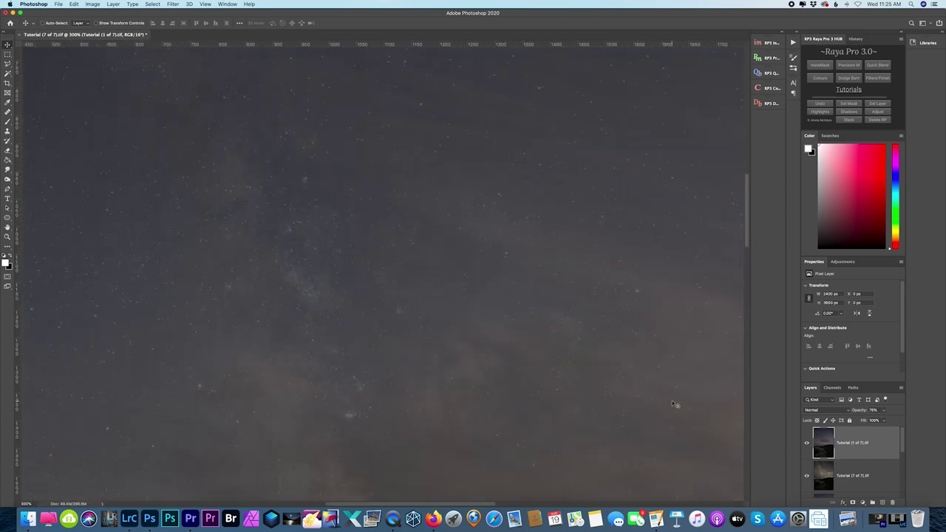
scroll(674, 404, down, 5)
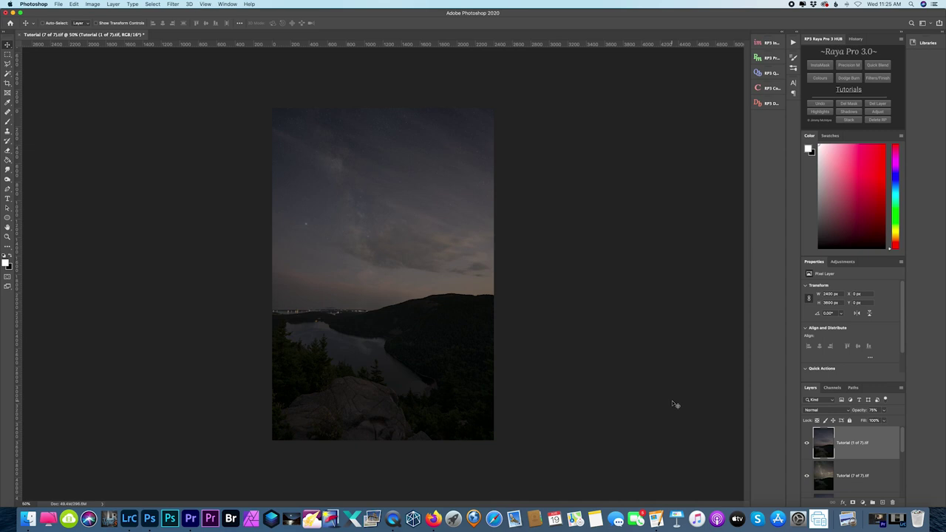
click(853, 502)
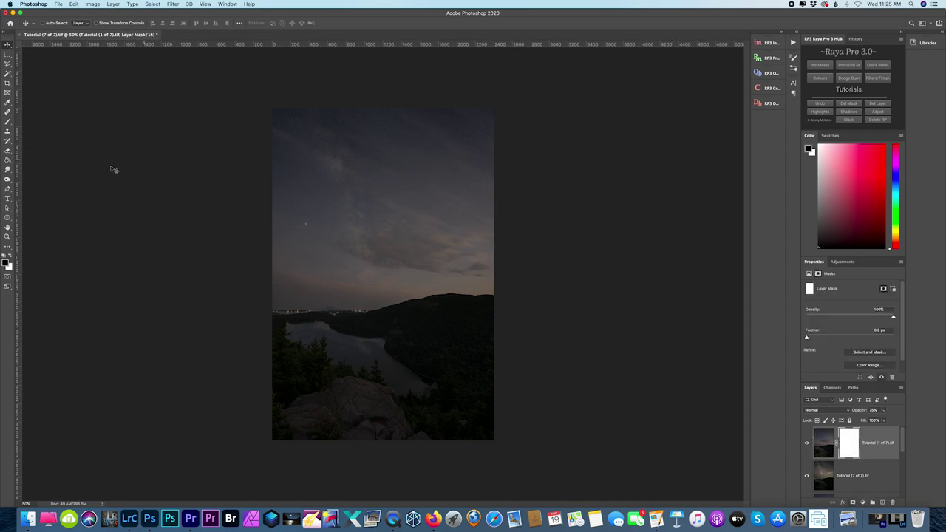
- Brush the sky layer's mask to reveal the stars and Milky Way down to the horizon
click(7, 124)
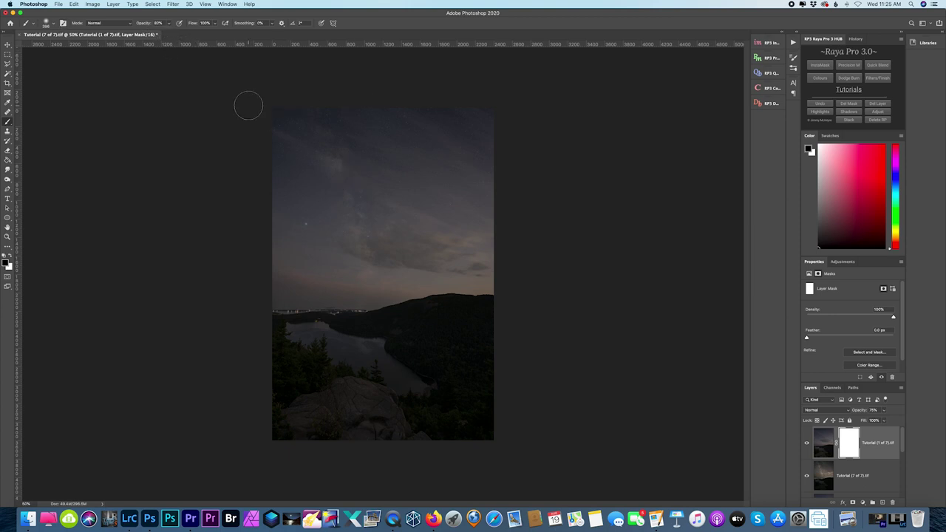
drag(246, 103, 507, 129)
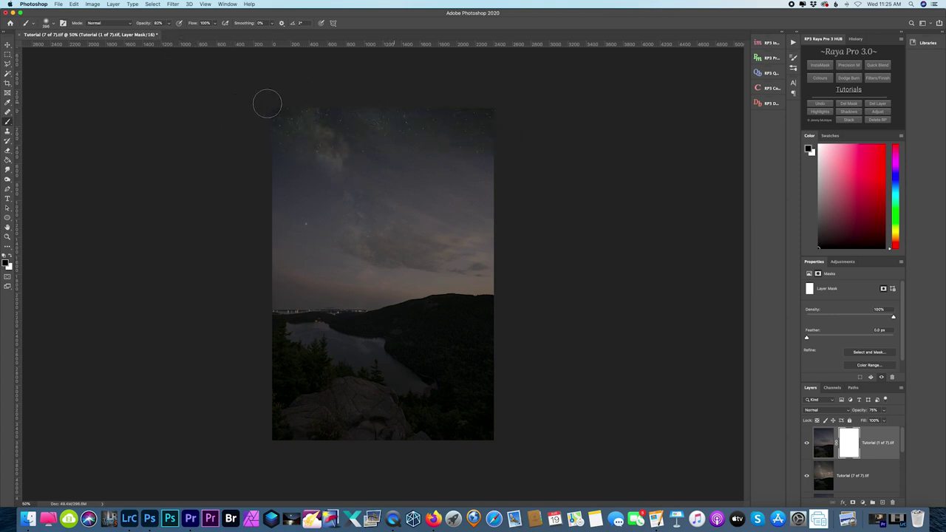
mouse_move(168, 136)
mouse_down()
mouse_move(313, 147)
mouse_move(276, 215)
mouse_move(328, 222)
mouse_move(239, 278)
mouse_move(327, 258)
mouse_move(536, 249)
mouse_up()
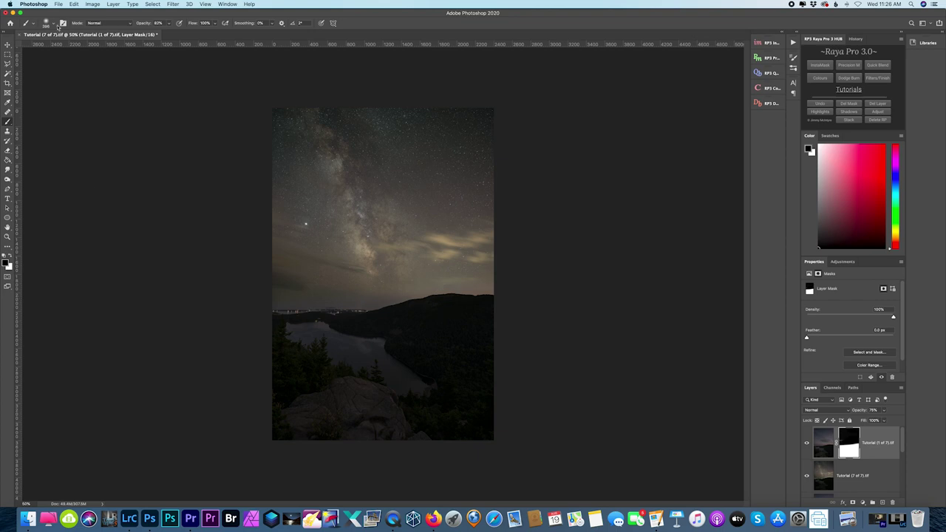
- Set the brush to 29% opacity and 444 px, then paint the mask along the horizon
click(170, 24)
drag(170, 34, 150, 35)
click(52, 25)
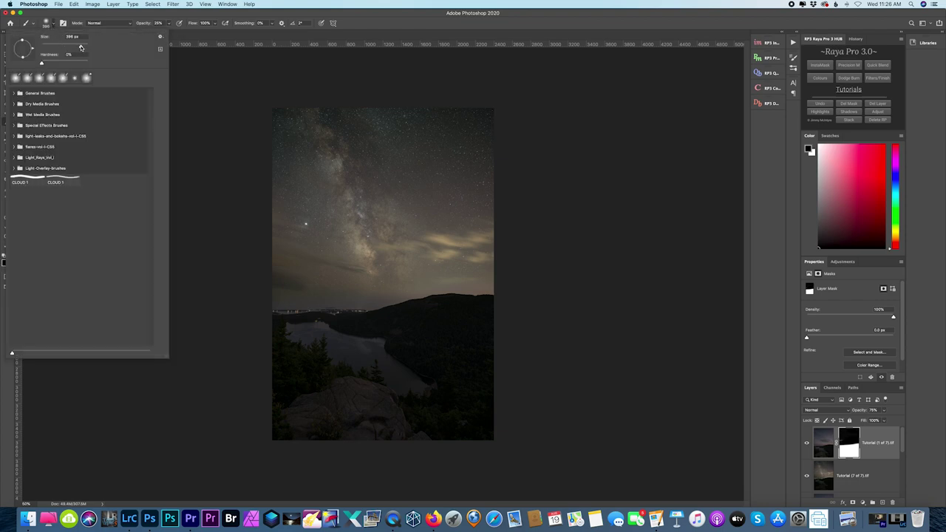
drag(81, 48, 83, 47)
click(386, 303)
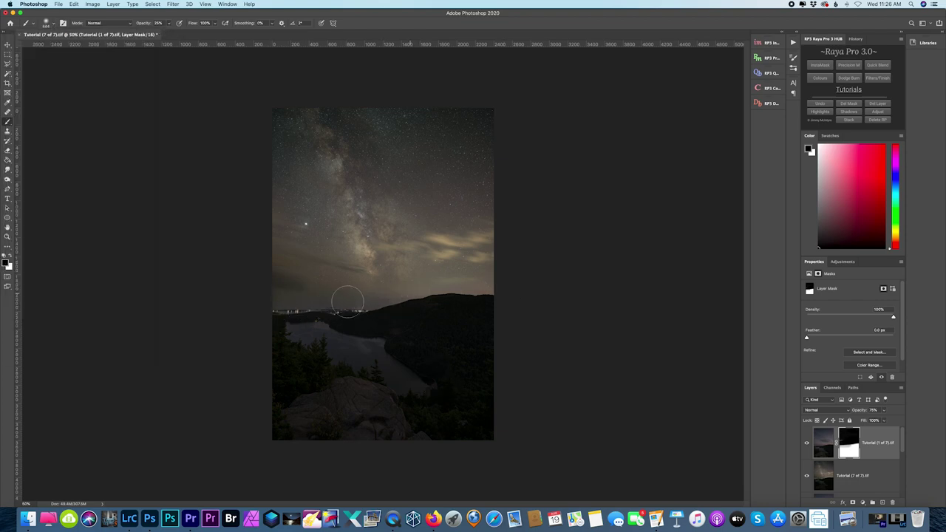
mouse_move(347, 301)
mouse_down()
mouse_move(270, 309)
mouse_move(545, 308)
mouse_move(263, 308)
mouse_move(492, 297)
mouse_move(423, 307)
mouse_move(287, 302)
mouse_up()
- Shrink the brush to 137 px and pan across the image to inspect the horizon blend
scroll(287, 302, up, 6)
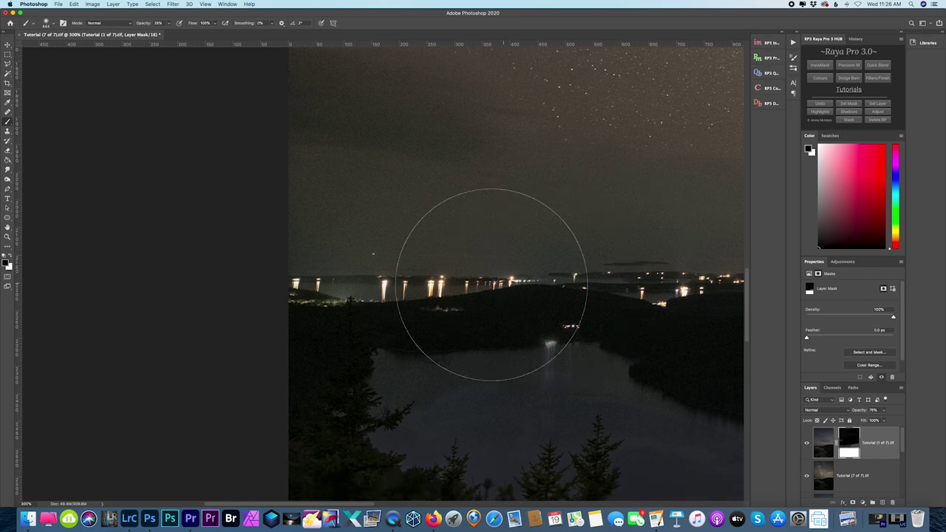
scroll(461, 211, down, 2)
scroll(460, 211, up, 2)
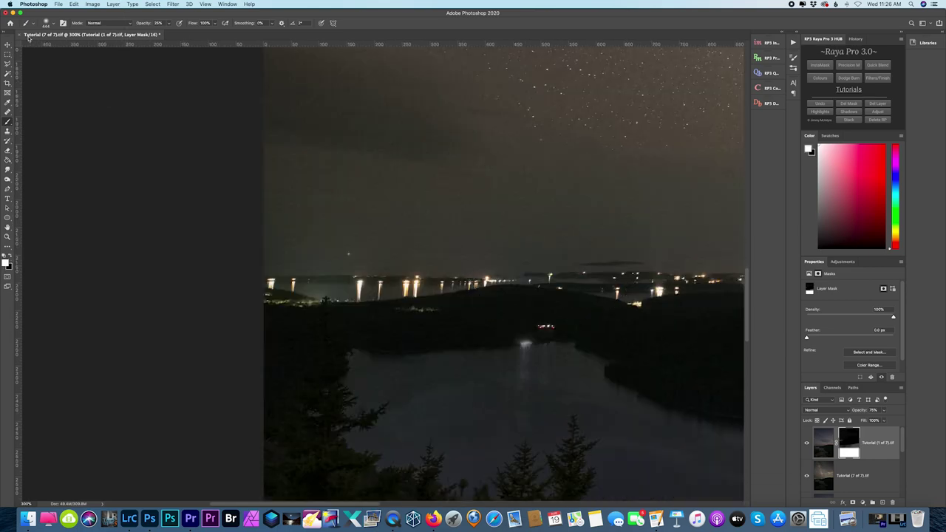
click(46, 23)
click(69, 46)
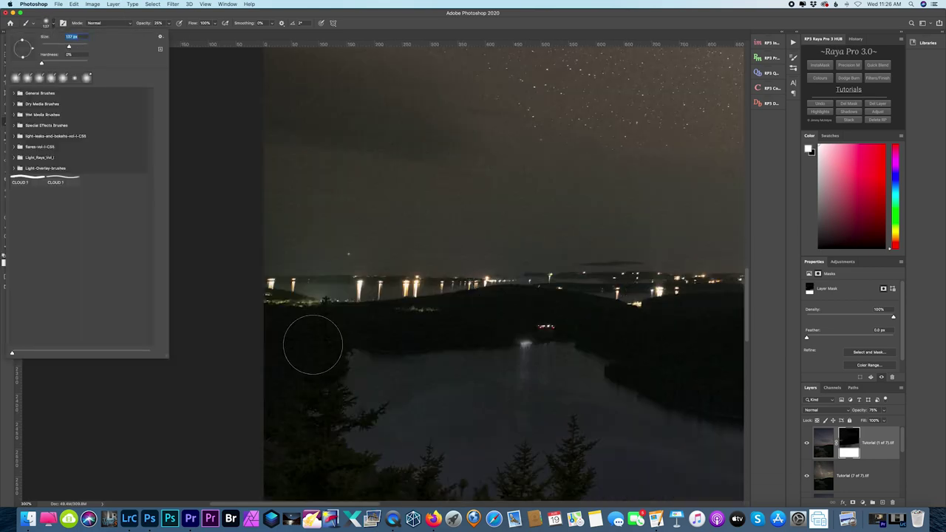
key(Return)
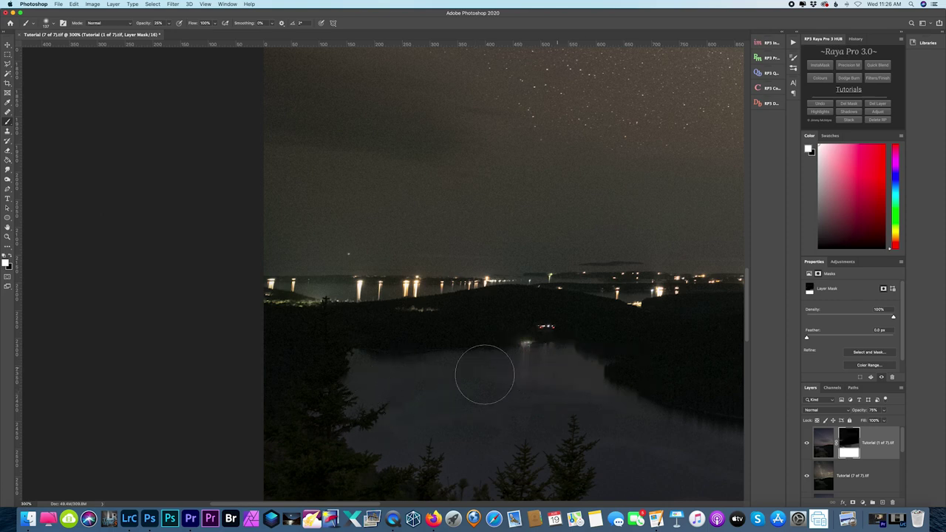
scroll(654, 380, right, 10)
scroll(655, 380, down, 5)
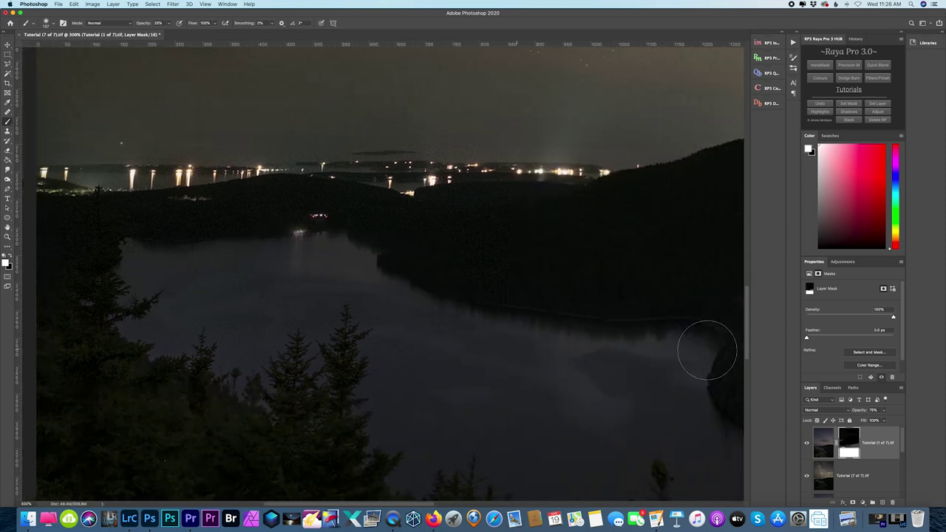
scroll(523, 331, up, 2)
scroll(523, 331, left, 5)
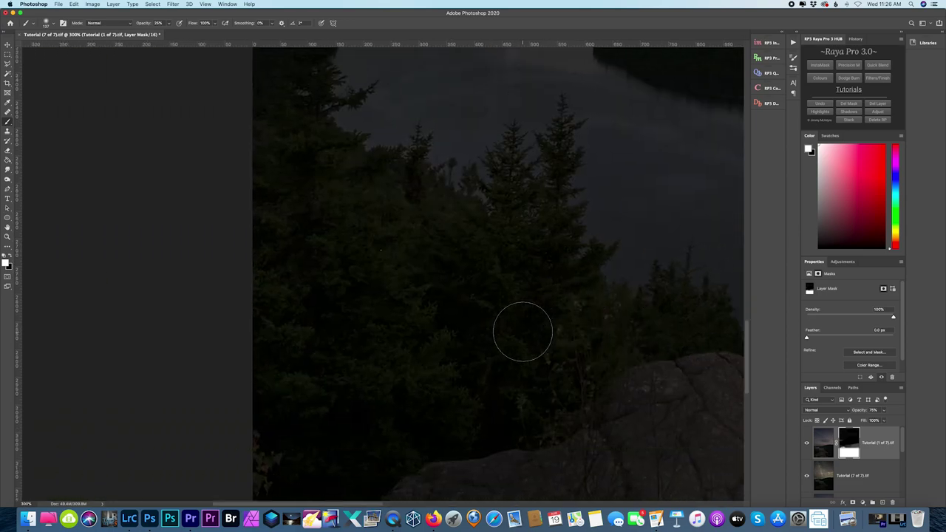
scroll(522, 331, up, 5)
scroll(522, 331, down, 8)
scroll(523, 331, right, 10)
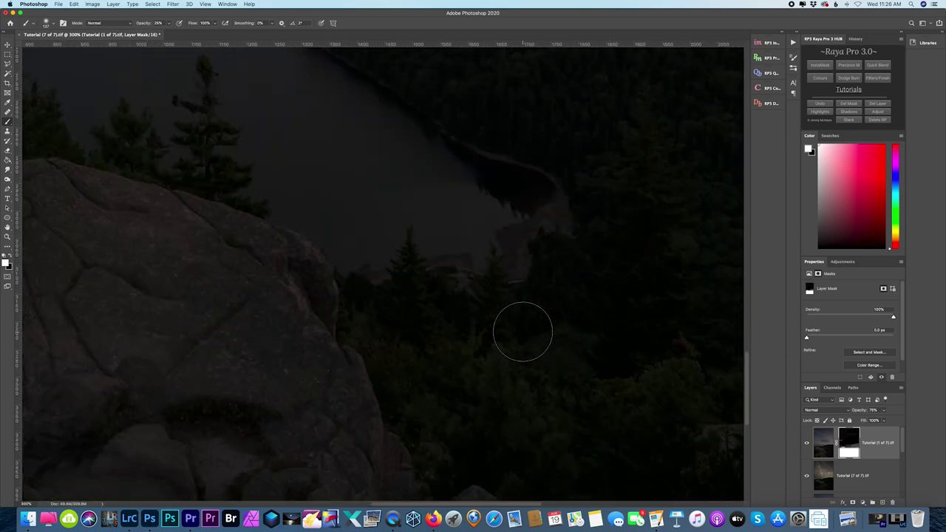
scroll(522, 331, up, 10)
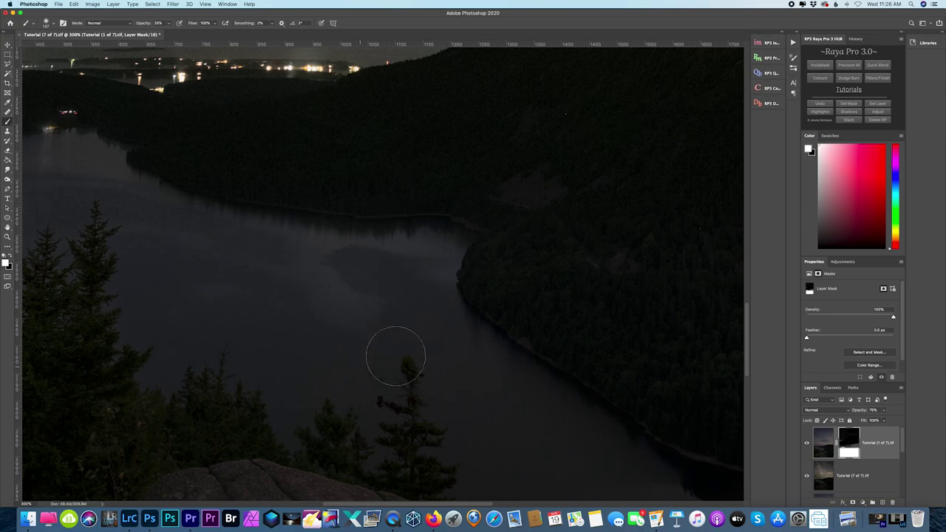
scroll(416, 348, up, 15)
scroll(416, 349, right, 10)
scroll(416, 349, up, 2)
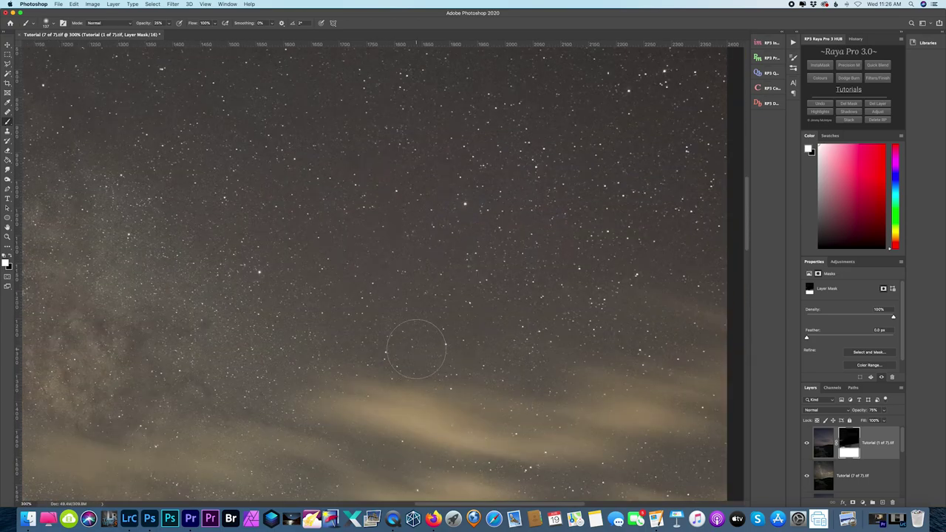
scroll(416, 349, left, 10)
scroll(416, 349, right, 15)
scroll(416, 349, down, 15)
scroll(416, 349, left, 10)
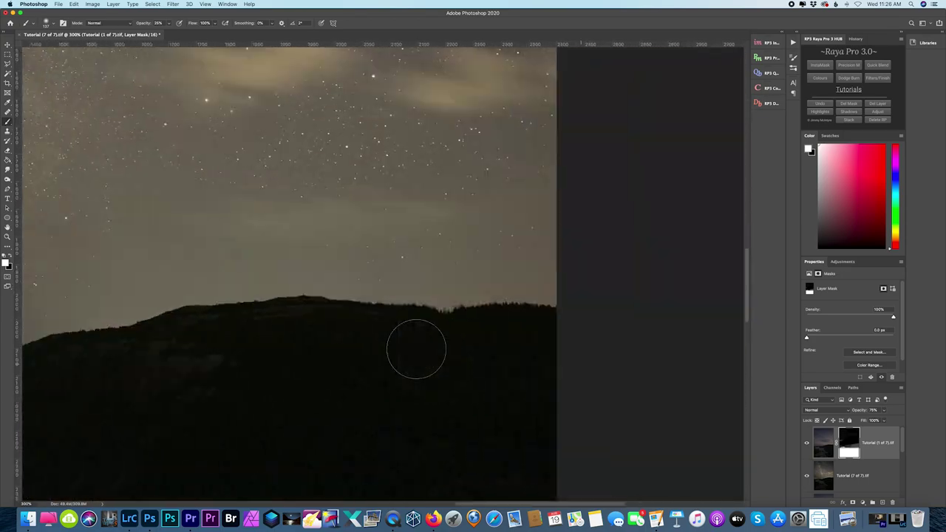
scroll(492, 380, down, 5)
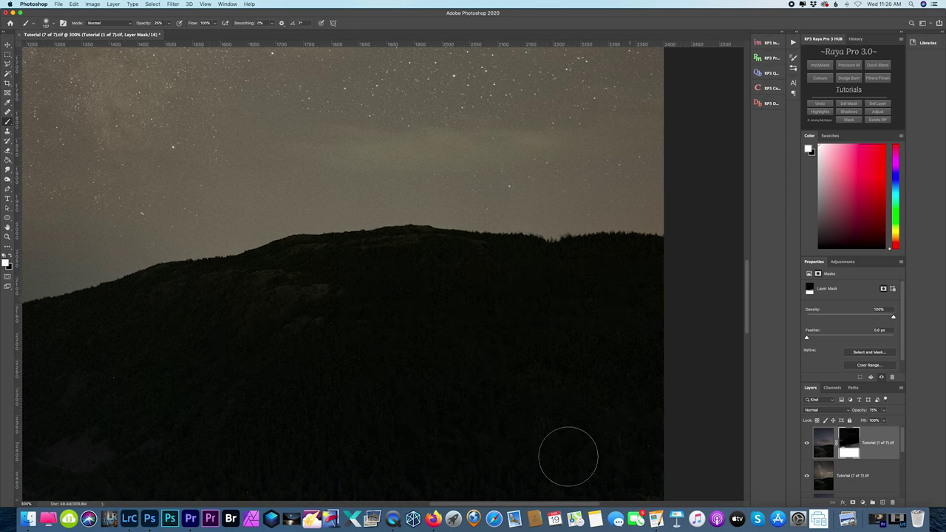
scroll(490, 363, left, 15)
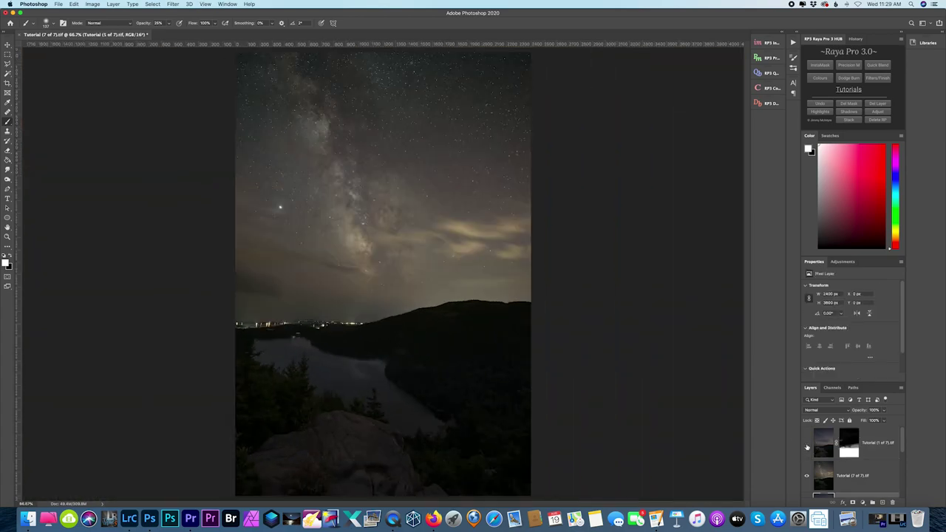
- Hide the masked sky layer and the Tutorial (7 of 7) layer to show the dusk shot
click(807, 447)
click(807, 475)
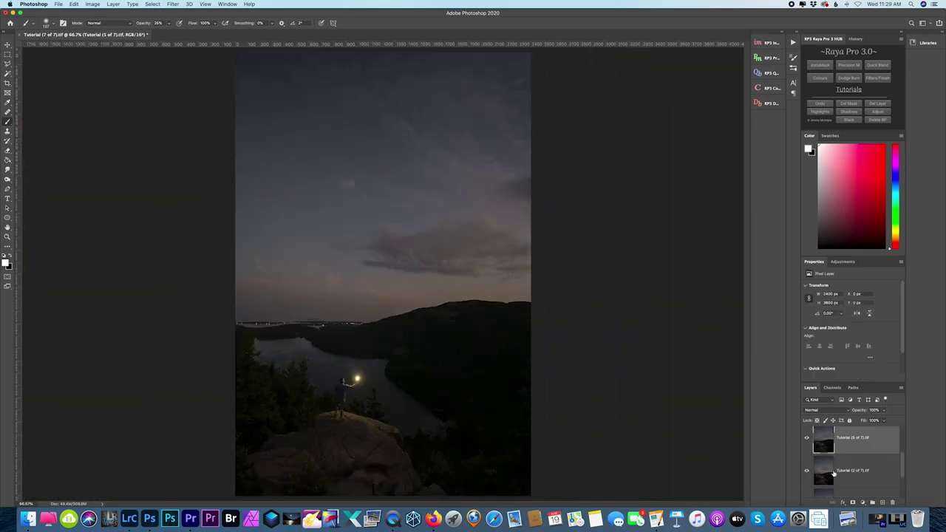
scroll(845, 462, down, 2)
scroll(843, 465, up, 1)
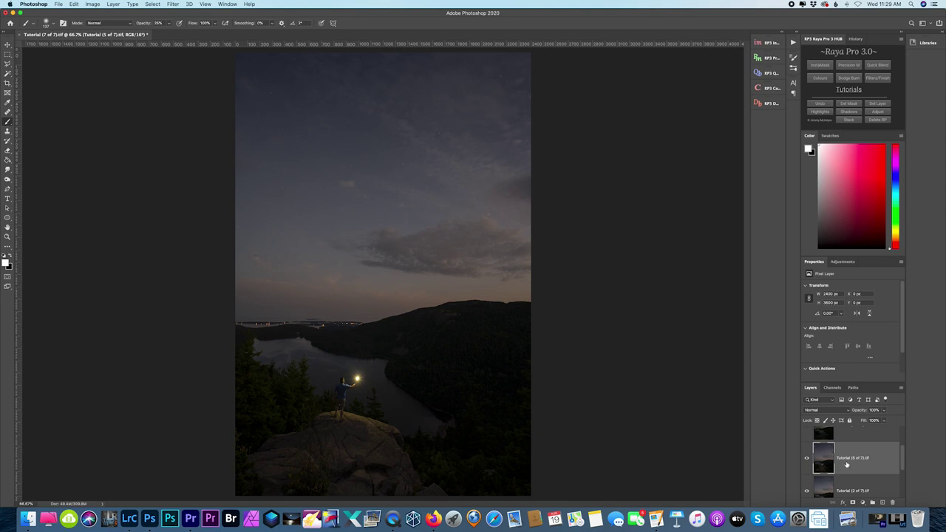
scroll(849, 466, down, 2)
- Convert the selected dusk exposure layers into one smart object
shift+click(858, 480)
right_click(858, 479)
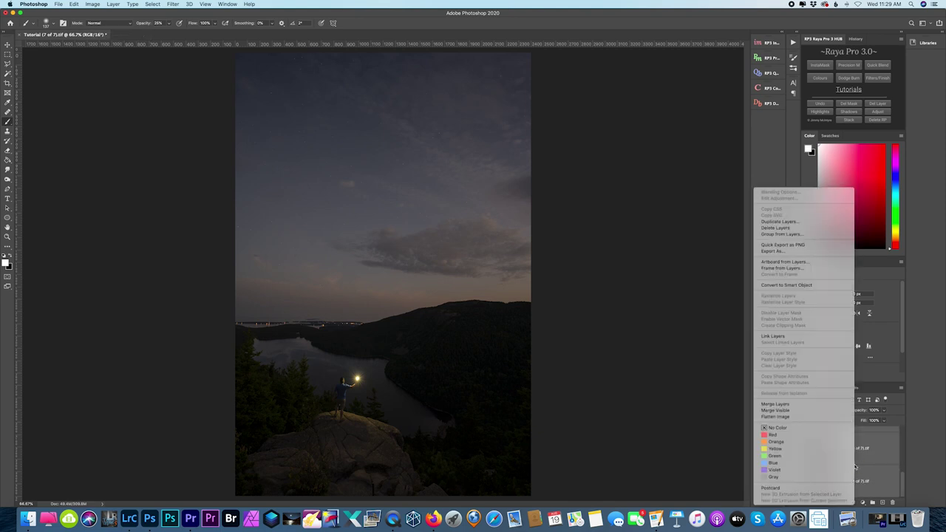
click(791, 285)
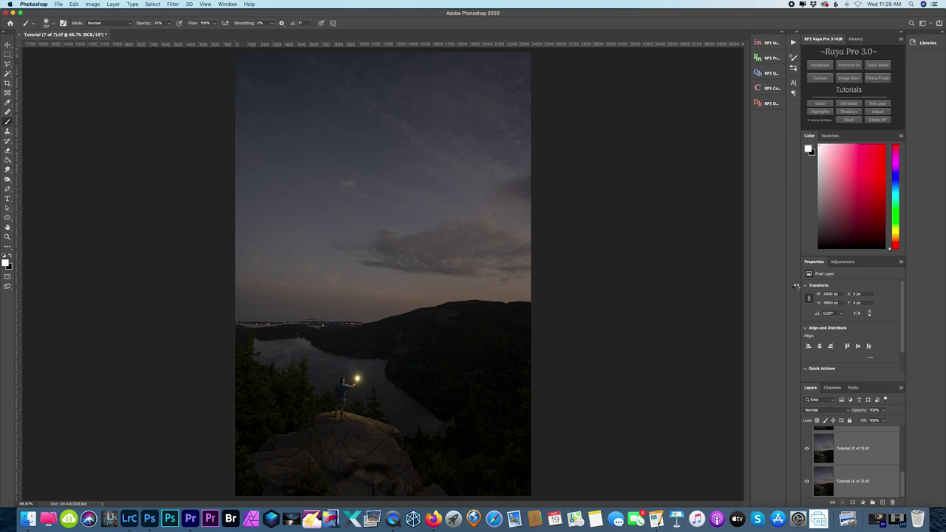
- Set the smart object's stack mode to Median to reduce noise
click(114, 5)
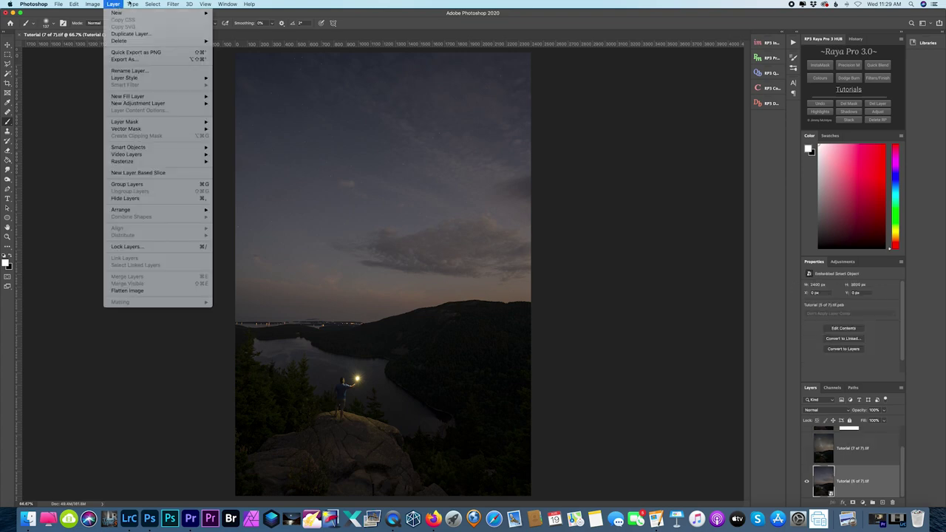
mouse_move(165, 150)
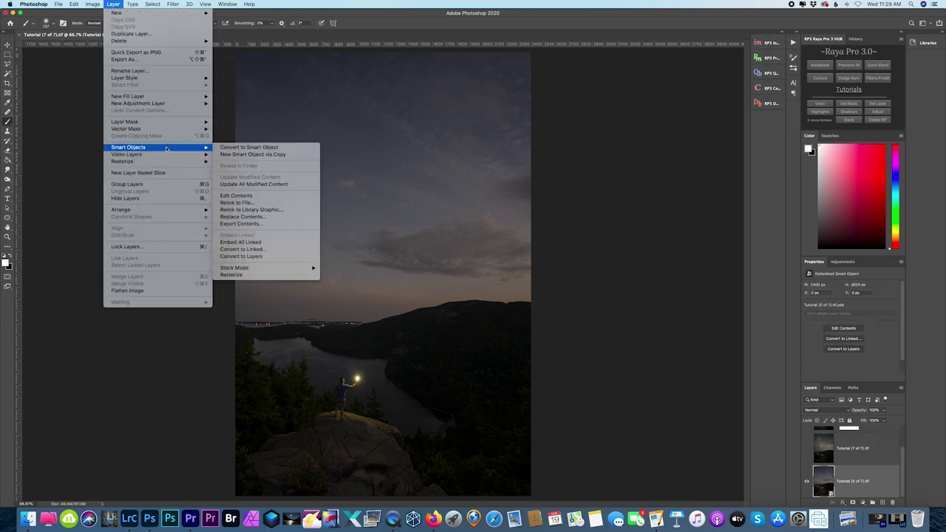
mouse_move(282, 271)
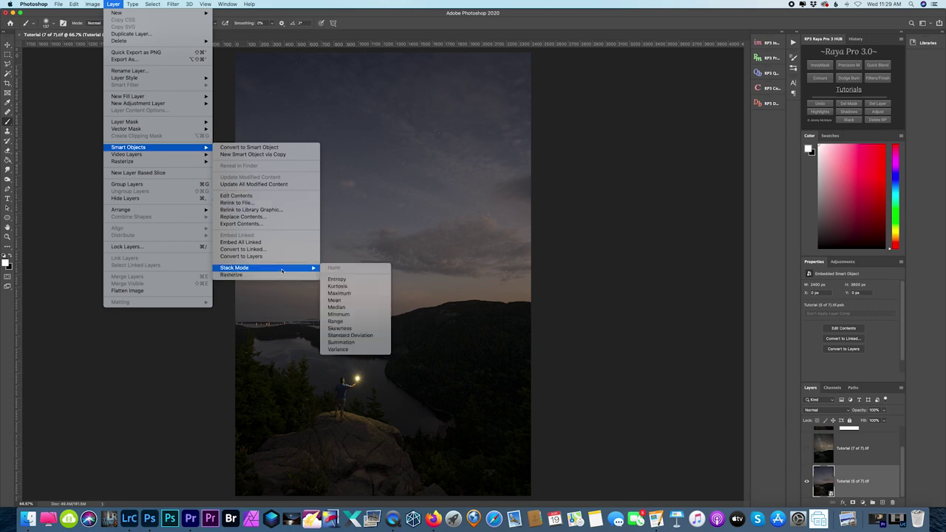
click(357, 311)
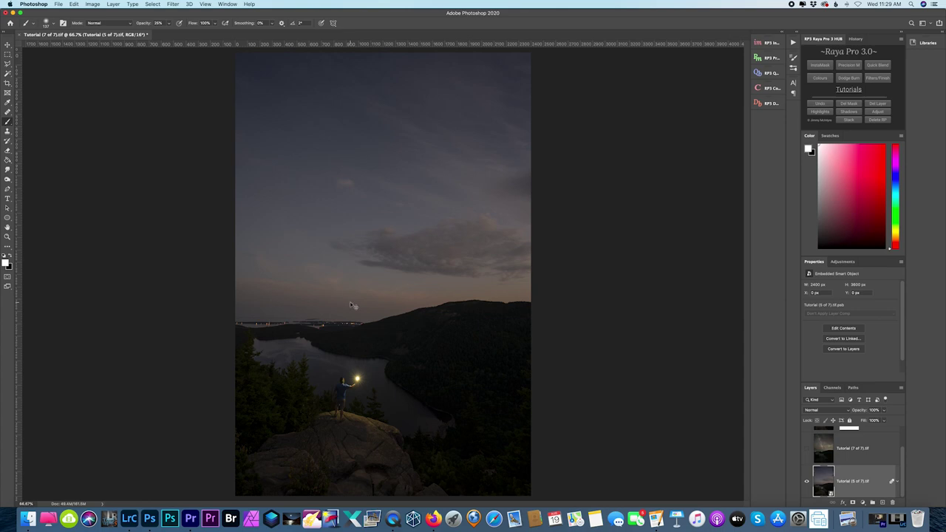
scroll(350, 301, up, 3)
scroll(350, 302, down, 5)
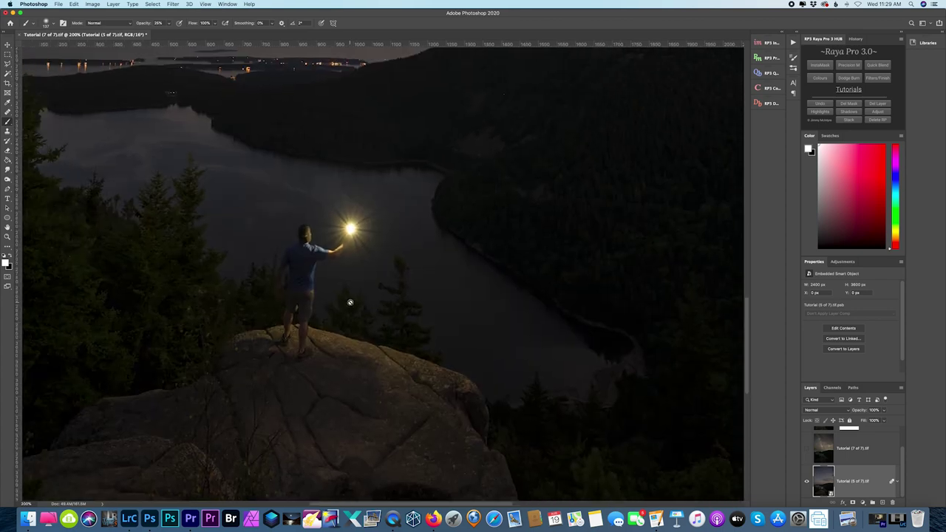
right_click(845, 479)
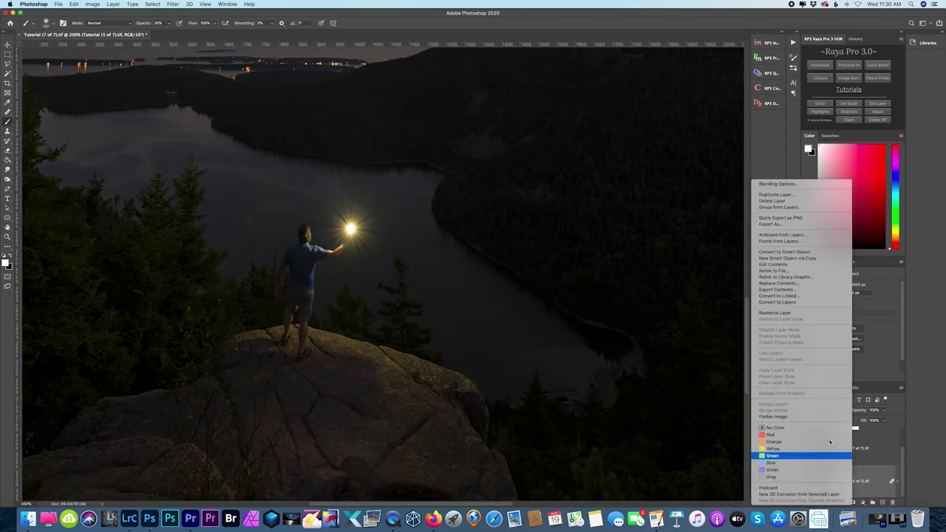
click(774, 314)
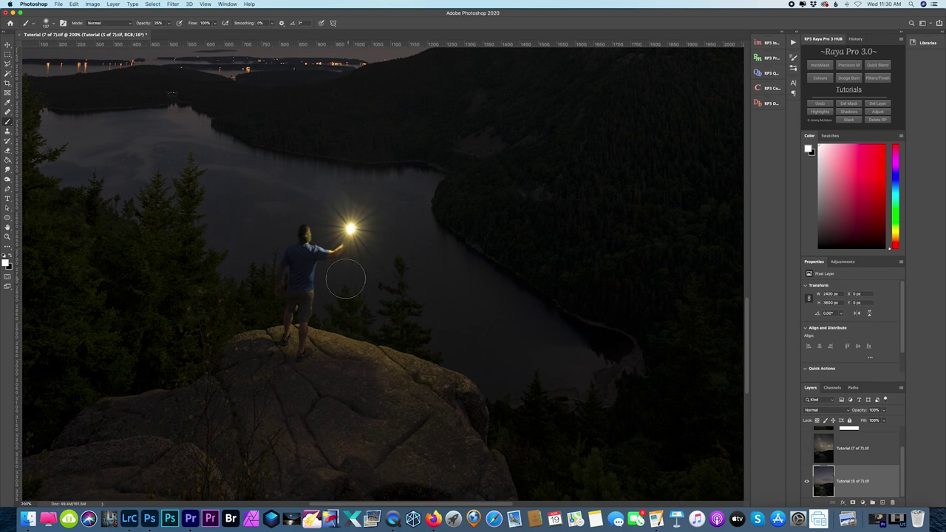
click(11, 45)
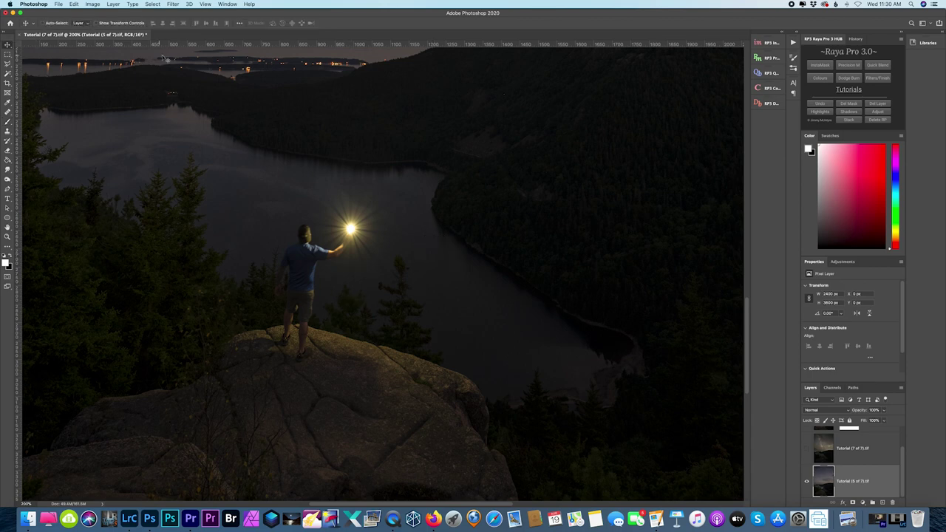
scroll(215, 151, down, 3)
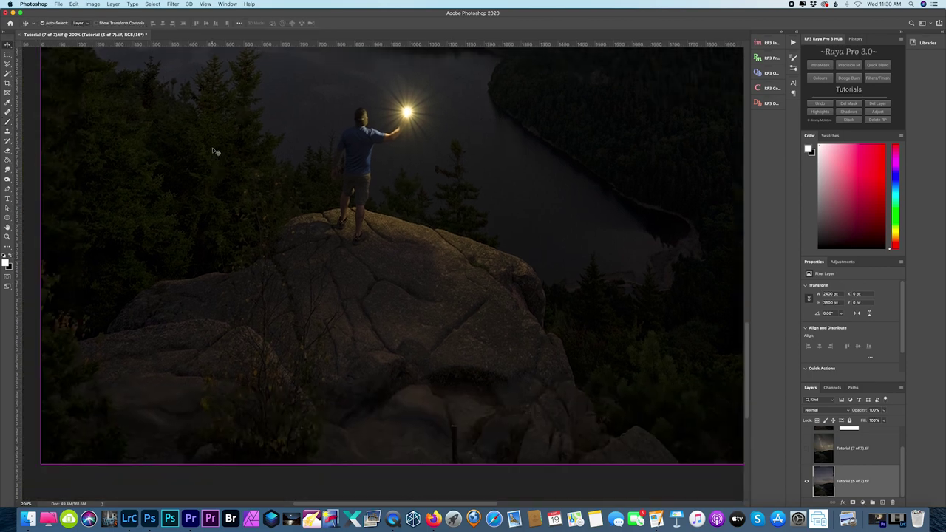
scroll(215, 152, up, 2)
scroll(475, 325, up, 2)
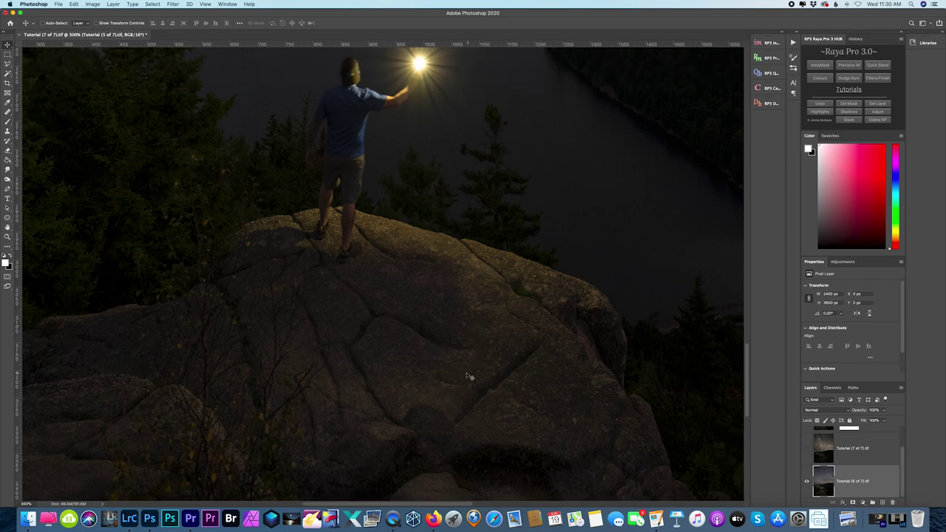
scroll(467, 377, up, 6)
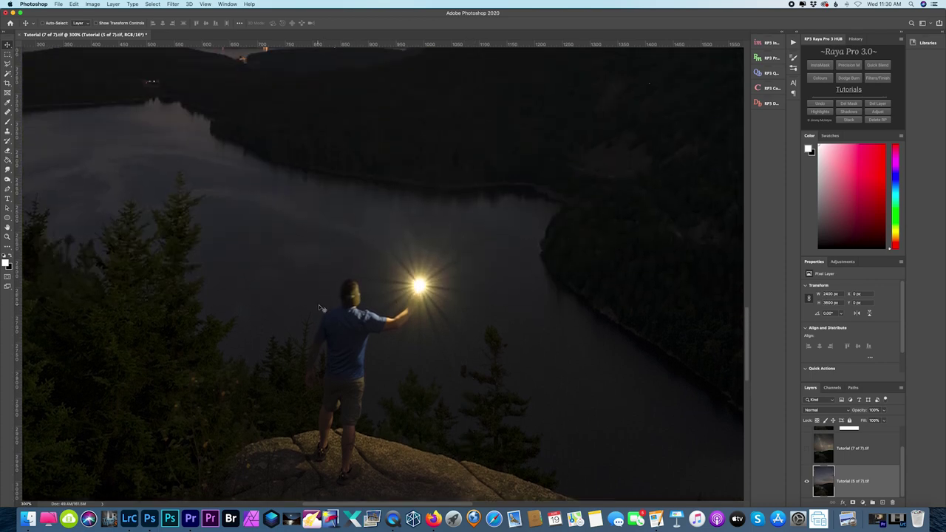
scroll(400, 317, up, 2)
scroll(352, 272, down, 3)
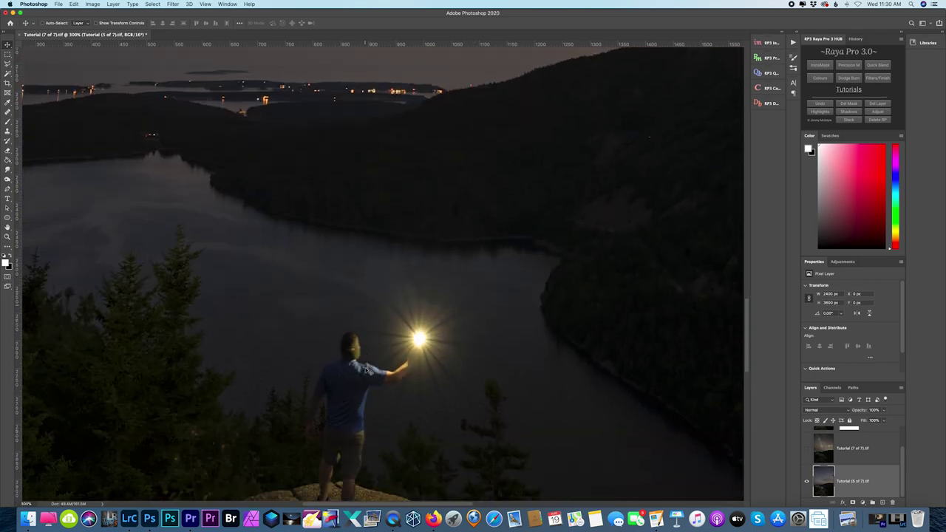
scroll(350, 311, up, 2)
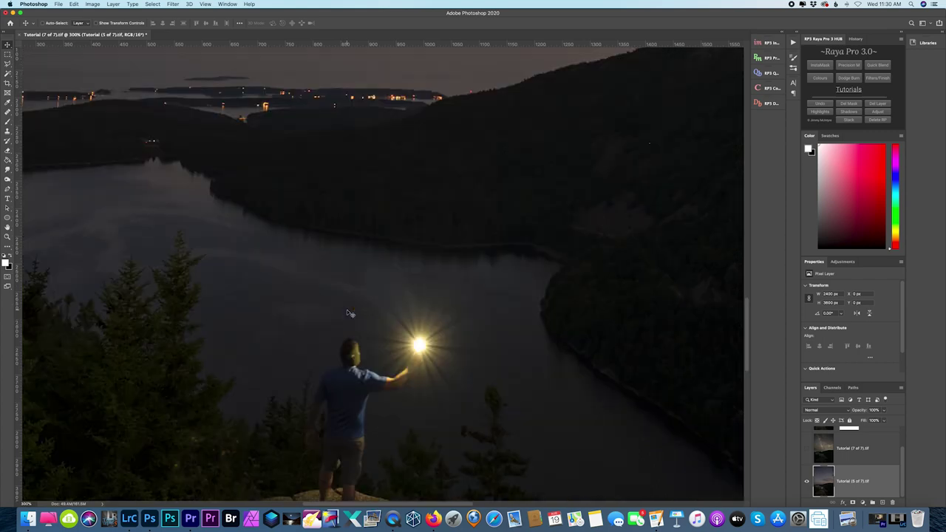
scroll(332, 304, up, 6)
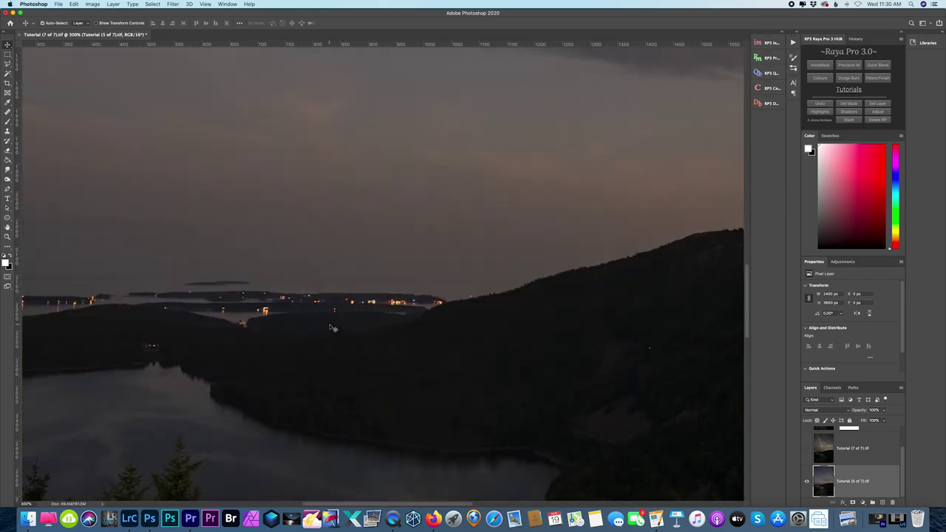
key(super+0)
click(812, 452)
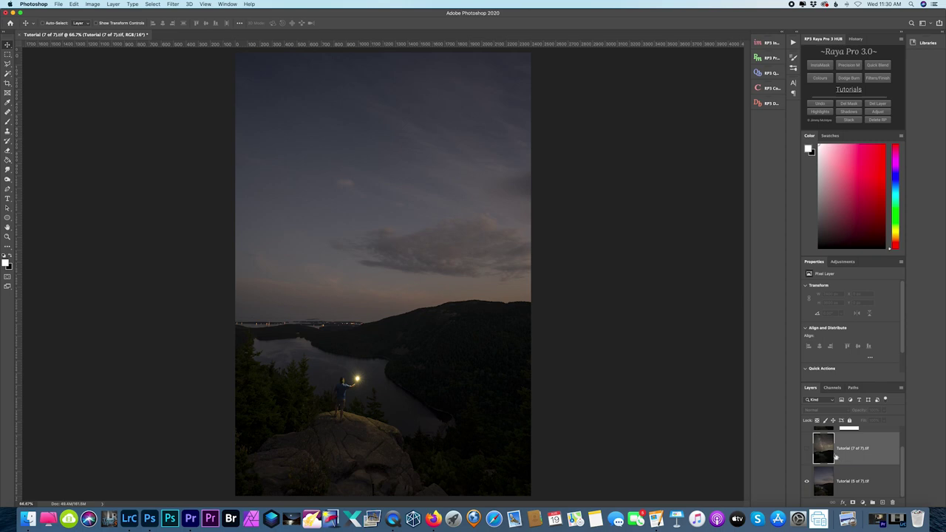
- Hide the lit-figure layer to check the Milky Way shot underneath
scroll(835, 456, up, 1)
click(807, 444)
click(807, 476)
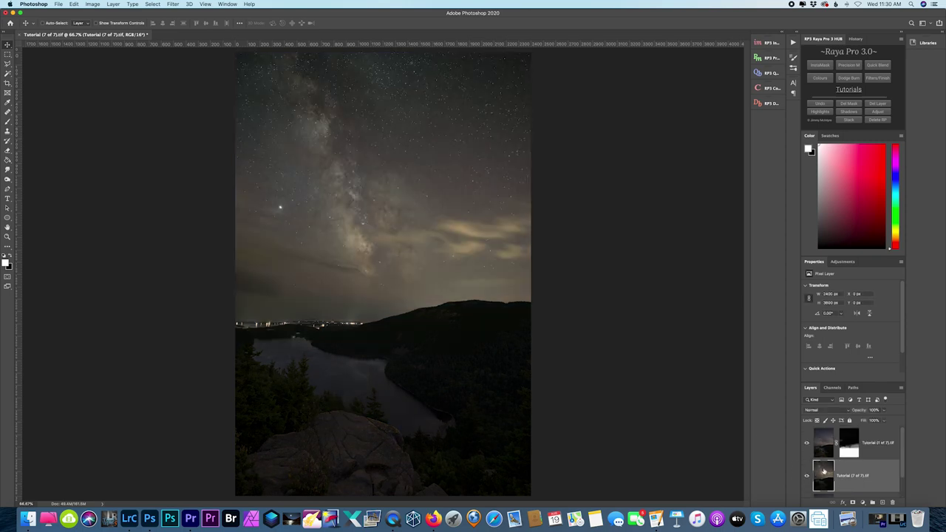
scroll(837, 464, down, 1)
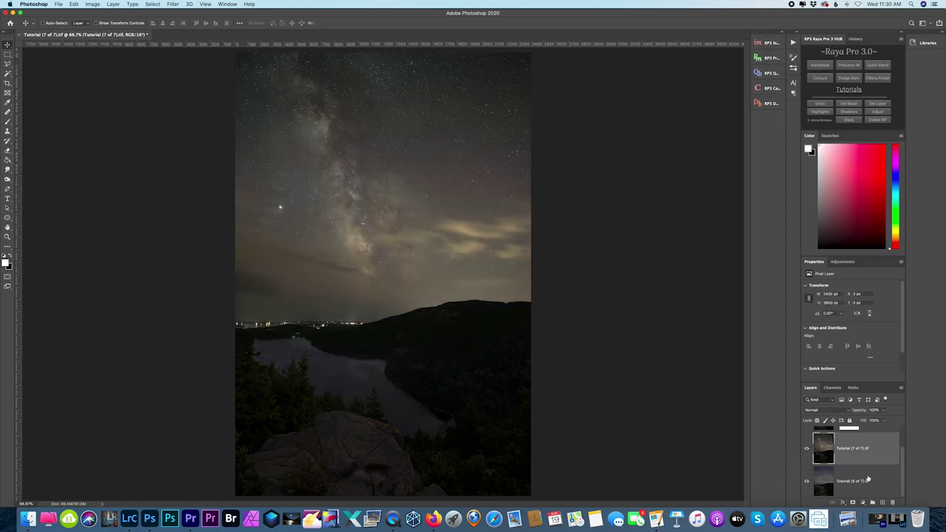
- Duplicate Tutorial (5 of 7).tif, move the original to the top and hide it
click(866, 481)
drag(877, 485, 855, 439)
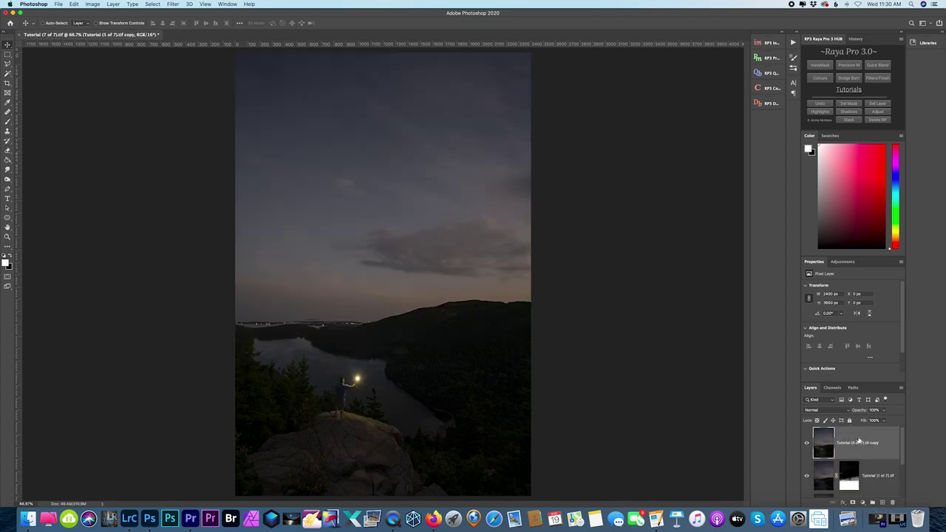
scroll(846, 464, down, 2)
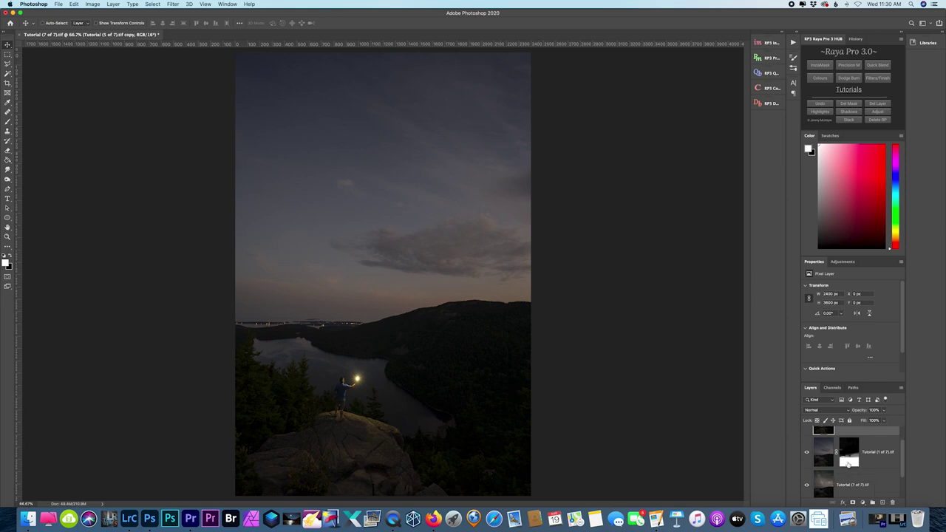
scroll(847, 463, up, 2)
scroll(847, 464, down, 3)
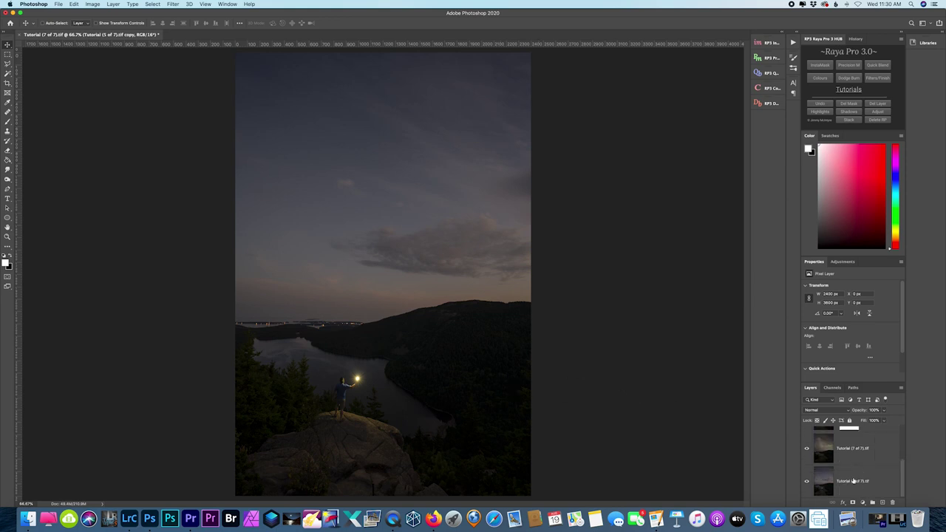
drag(853, 481, 837, 441)
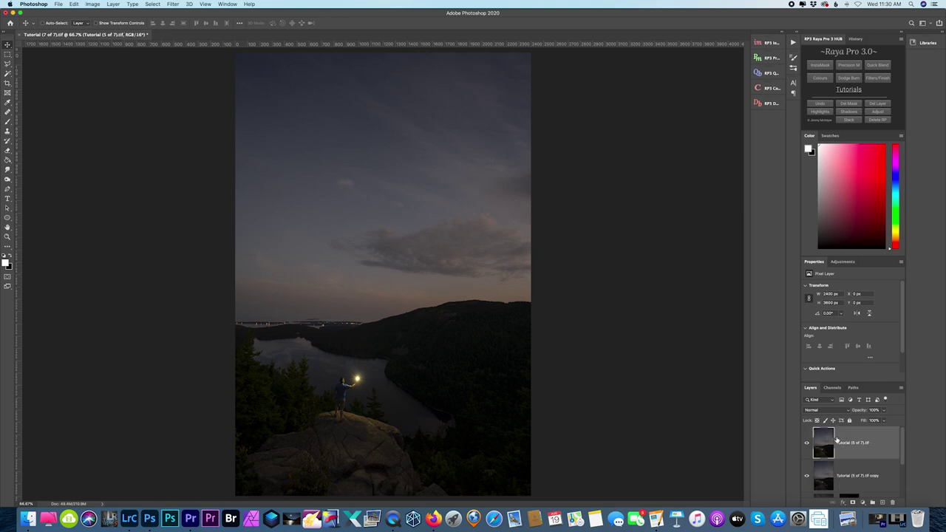
click(808, 446)
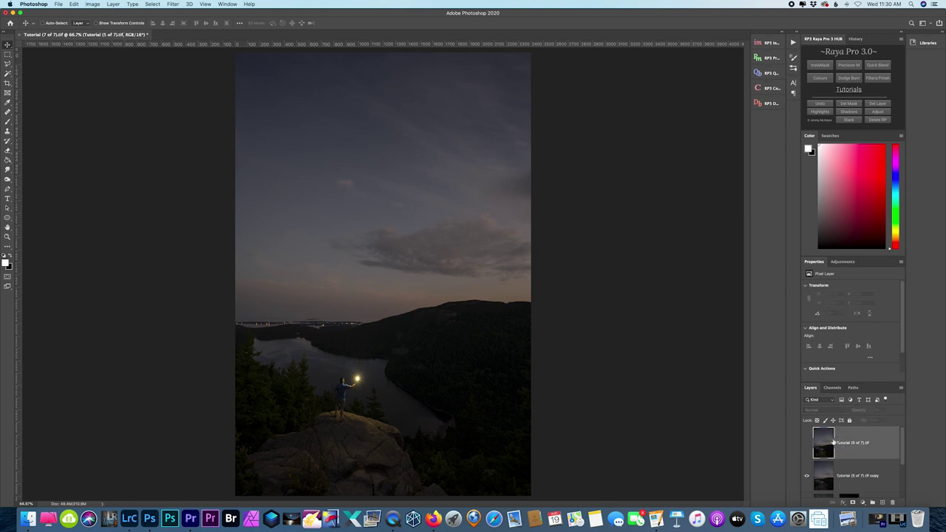
- Add a layer mask to the Tutorial (5 of 7) copy and fill it black with the Paint Bucket
click(825, 466)
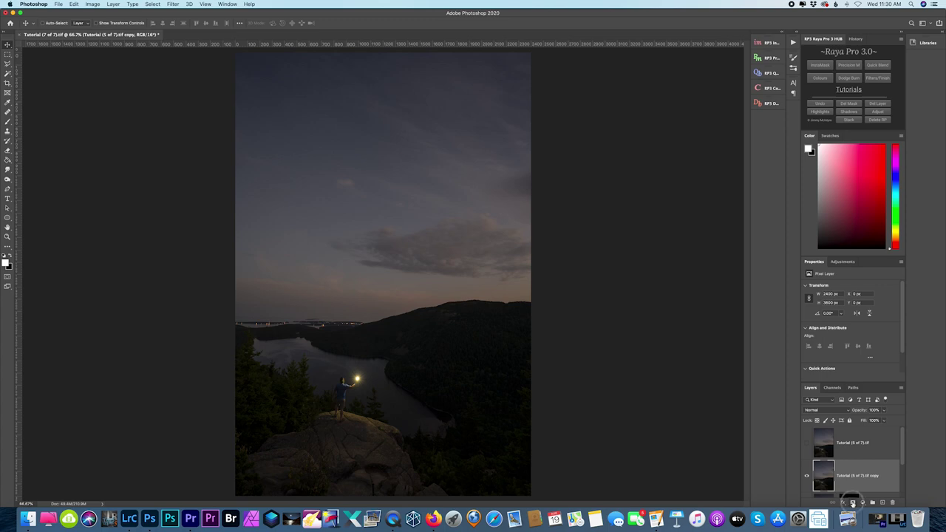
click(853, 503)
click(11, 256)
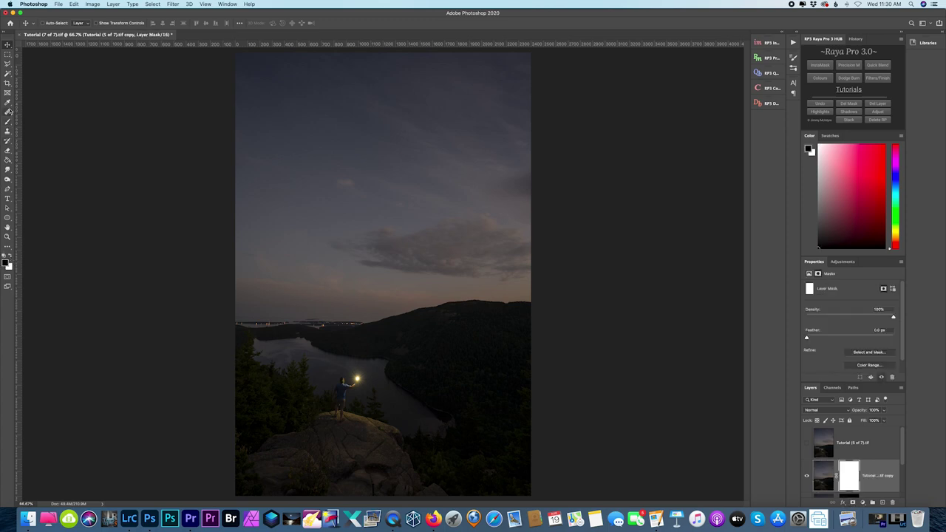
click(8, 123)
click(8, 123)
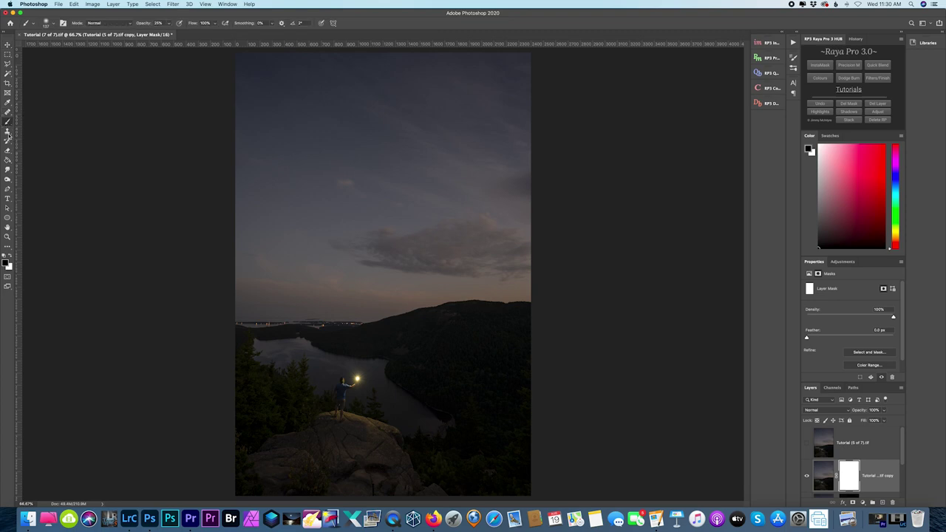
click(7, 161)
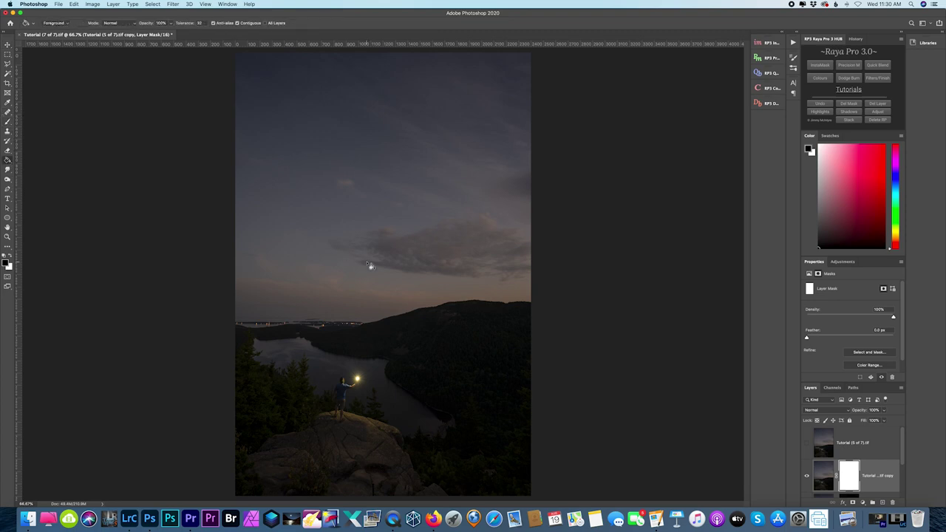
click(355, 254)
key(b)
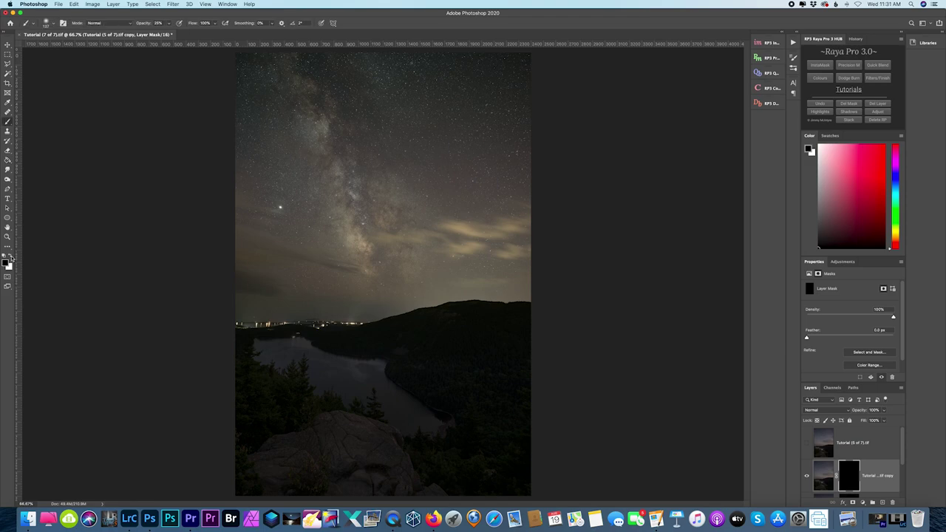
click(10, 256)
- Paint the lit top of the rock and the glowing light back in through the mask
scroll(342, 427, up, 5)
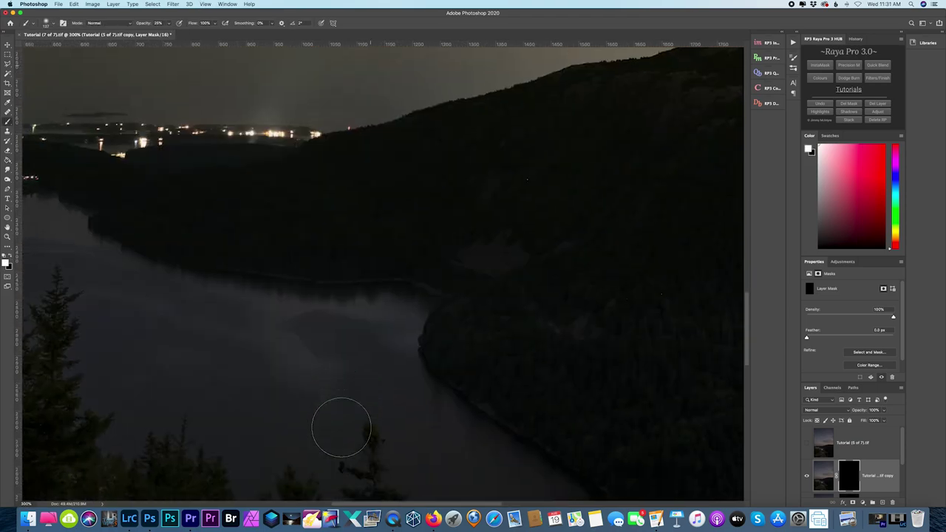
scroll(341, 427, down, 3)
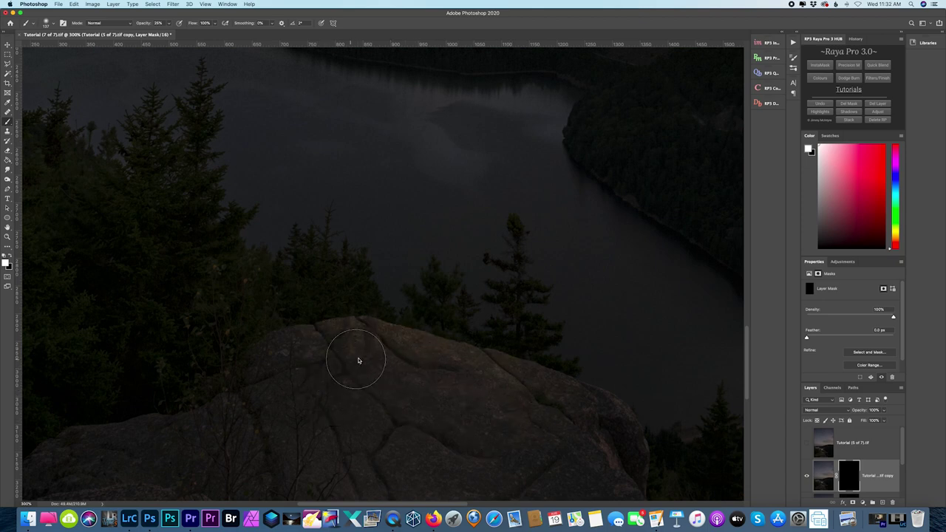
mouse_move(359, 359)
mouse_down()
mouse_move(397, 350)
mouse_move(363, 281)
mouse_move(378, 188)
mouse_move(350, 237)
mouse_move(433, 195)
mouse_move(362, 201)
mouse_up()
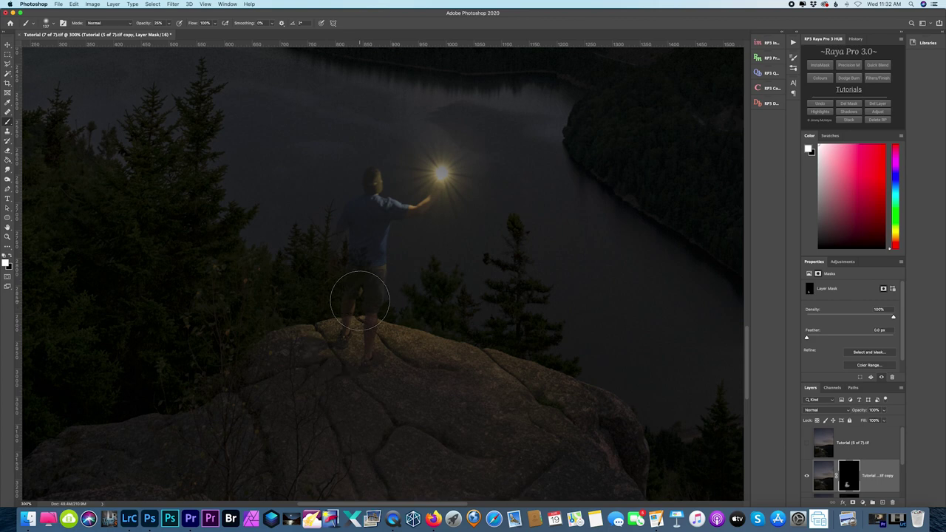
key(super+plus)
key(super+plus)
click(490, 113)
- Set a harder 12 px brush at 100% opacity and reveal the legs, rock, head and arm
click(167, 23)
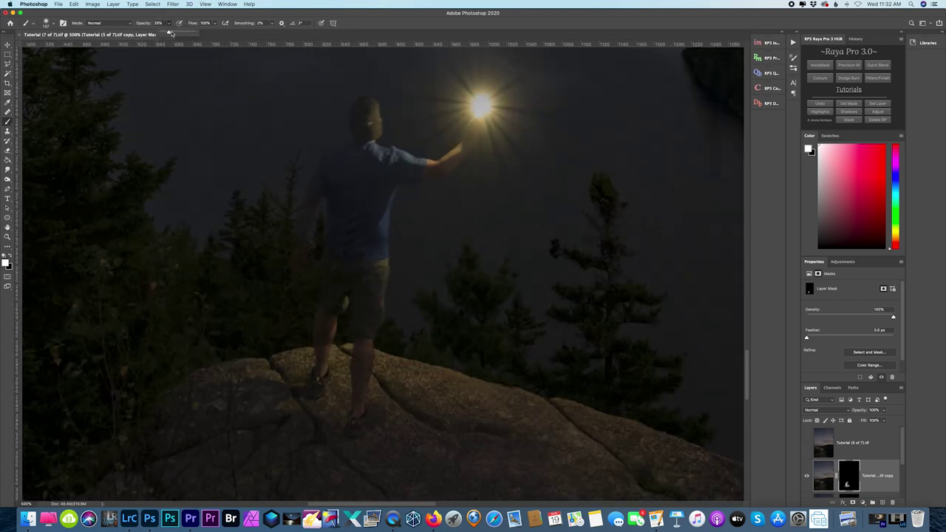
drag(180, 32, 196, 32)
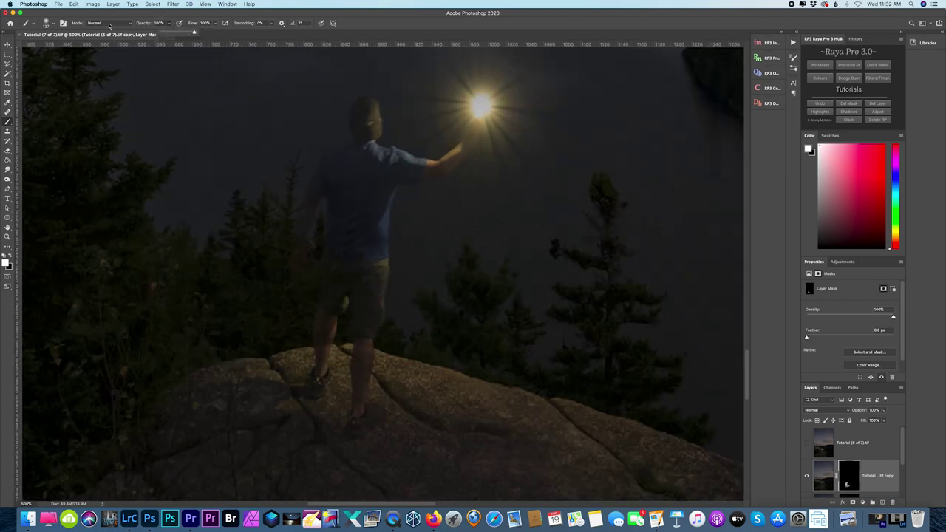
click(49, 24)
mouse_move(72, 63)
mouse_down()
mouse_move(81, 63)
mouse_move(52, 46)
mouse_up()
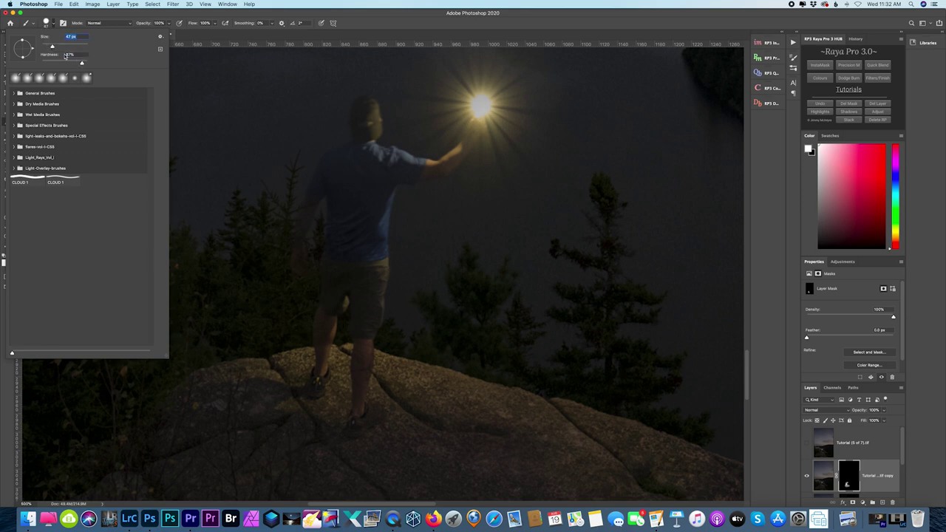
text(12)
key(Return)
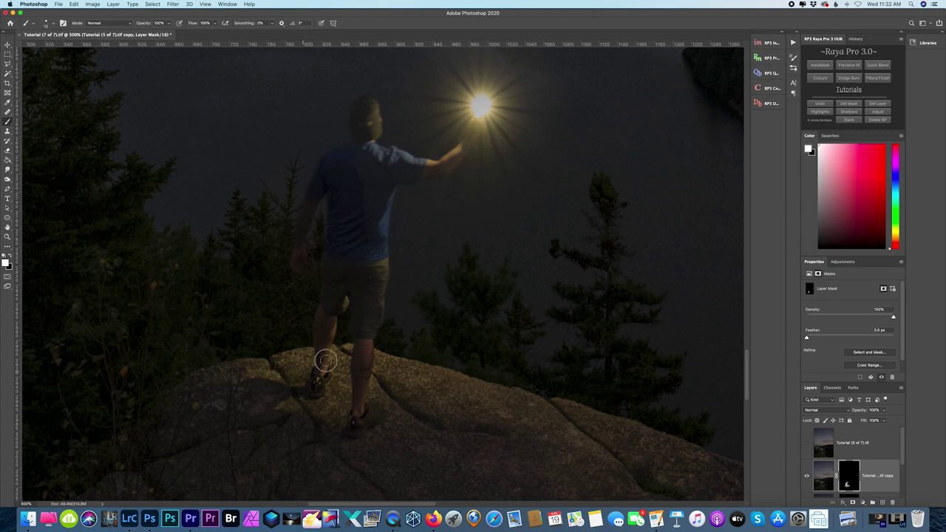
drag(393, 375, 412, 370)
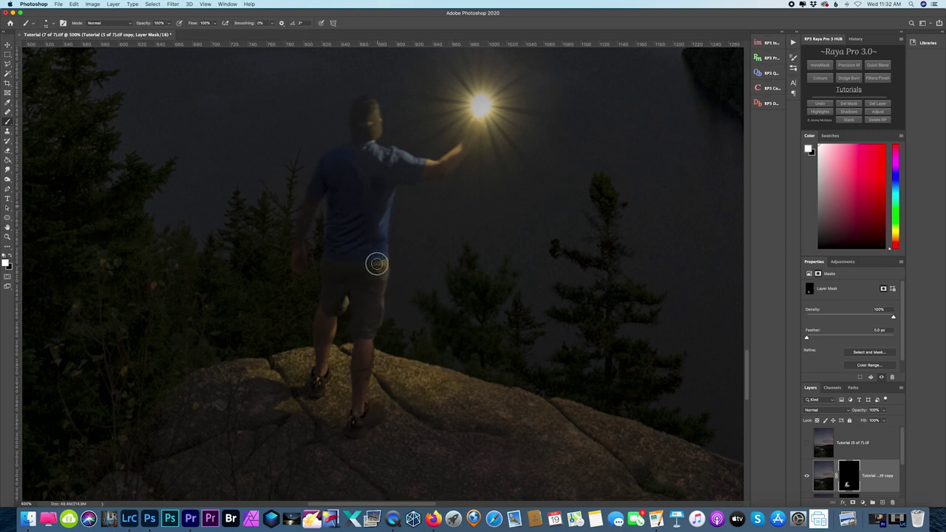
mouse_move(365, 140)
mouse_down()
mouse_move(355, 150)
mouse_move(359, 120)
mouse_move(370, 153)
mouse_move(423, 171)
mouse_move(367, 202)
mouse_move(473, 131)
mouse_up()
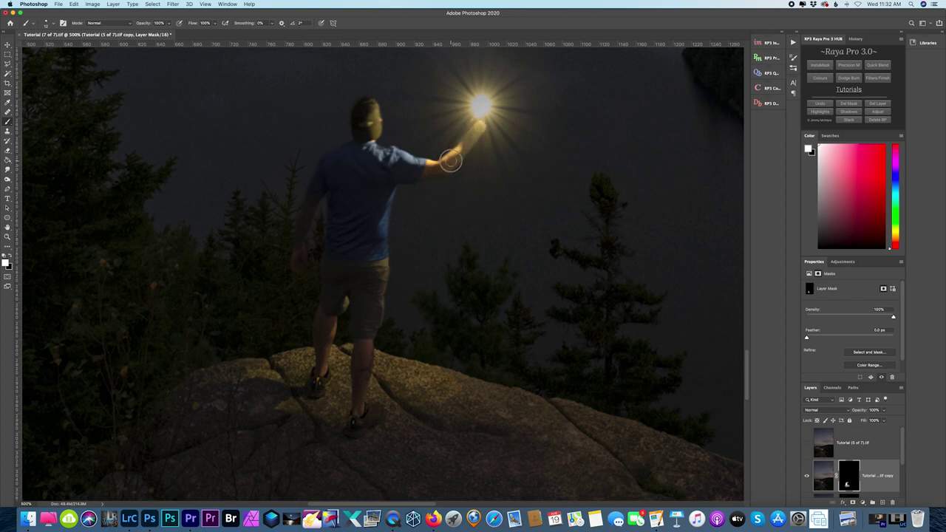
- With a softer brush at 33% opacity, gently paint in the shirt and the rock around the feet
click(51, 24)
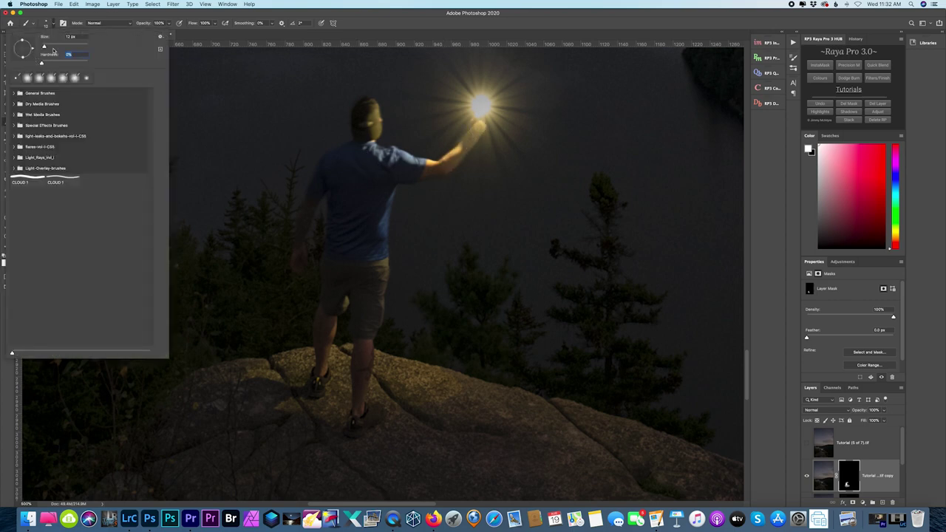
key(Return)
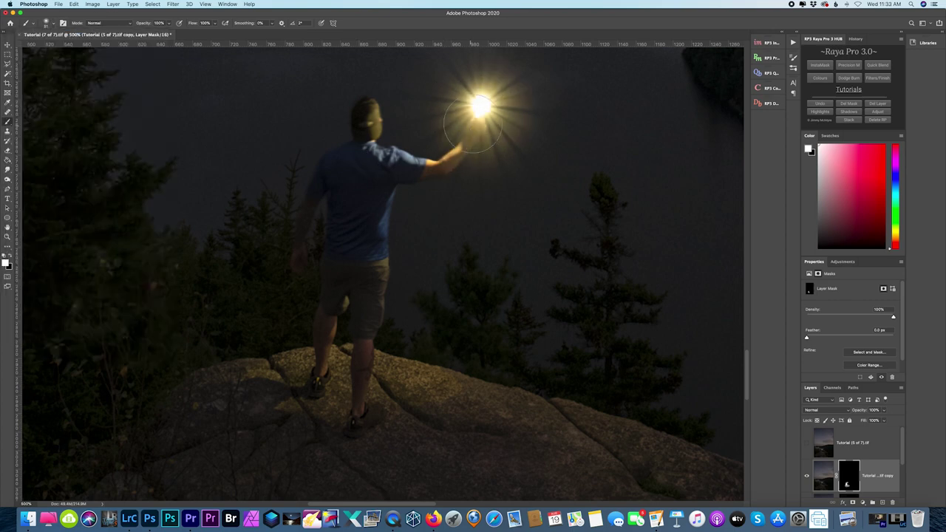
scroll(502, 101, up, 3)
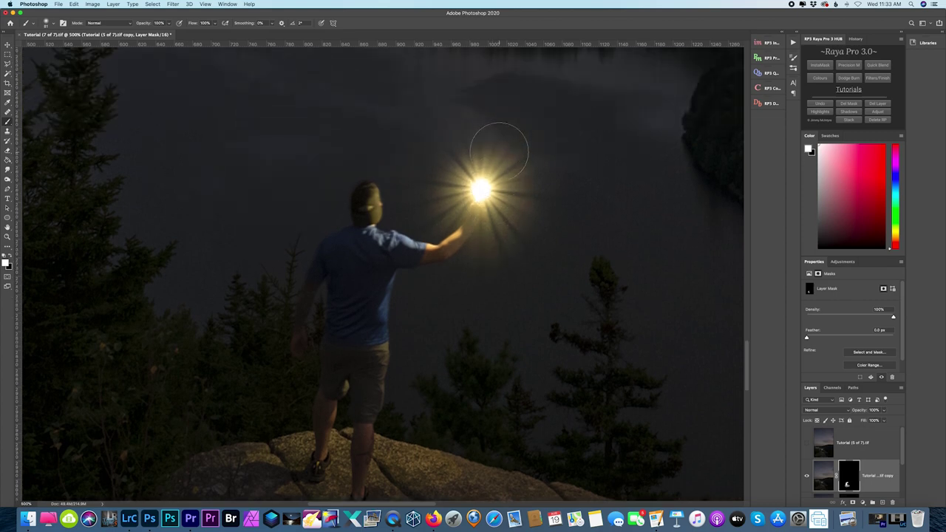
drag(168, 25, 148, 34)
drag(383, 268, 350, 301)
scroll(345, 408, down, 5)
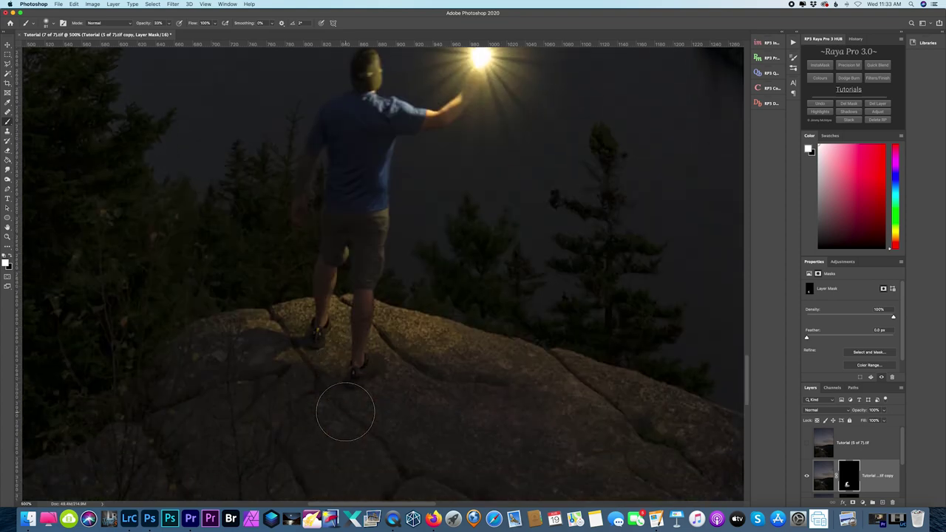
mouse_move(412, 336)
mouse_down()
mouse_move(490, 344)
mouse_move(507, 365)
mouse_move(340, 325)
mouse_up()
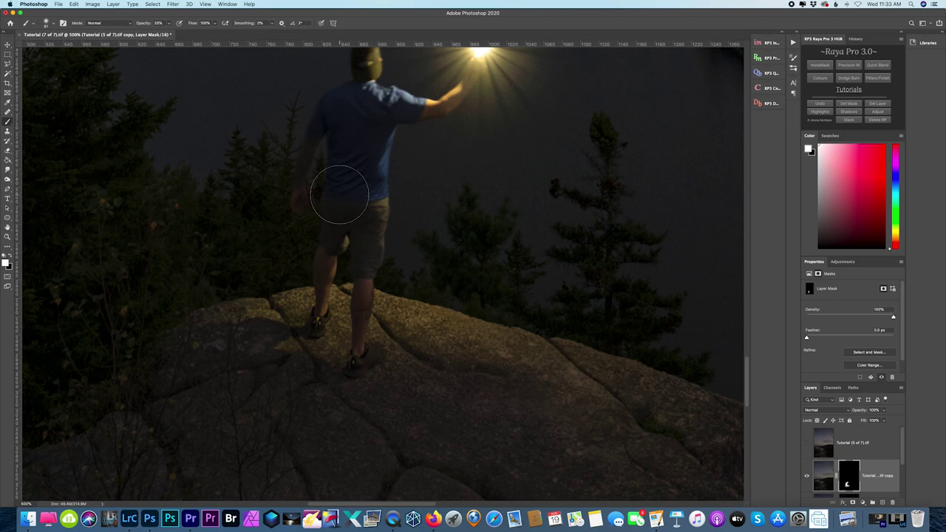
key(super+minus)
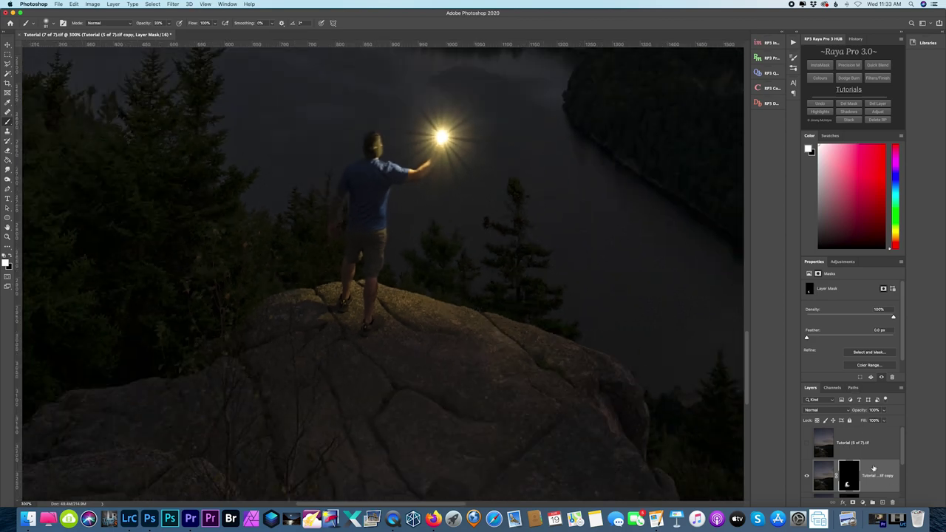
click(845, 451)
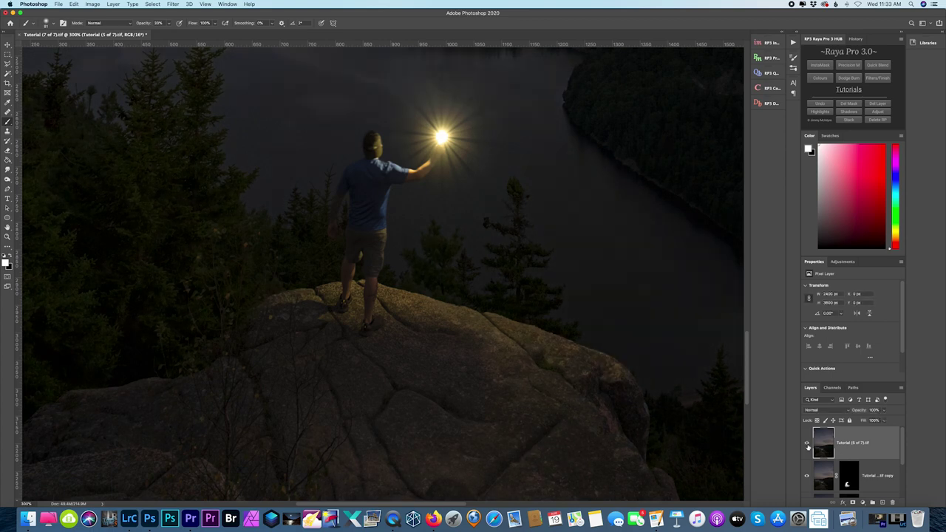
- Set the top Tutorial (5 of 7) layer's blending mode to Lighten
click(823, 410)
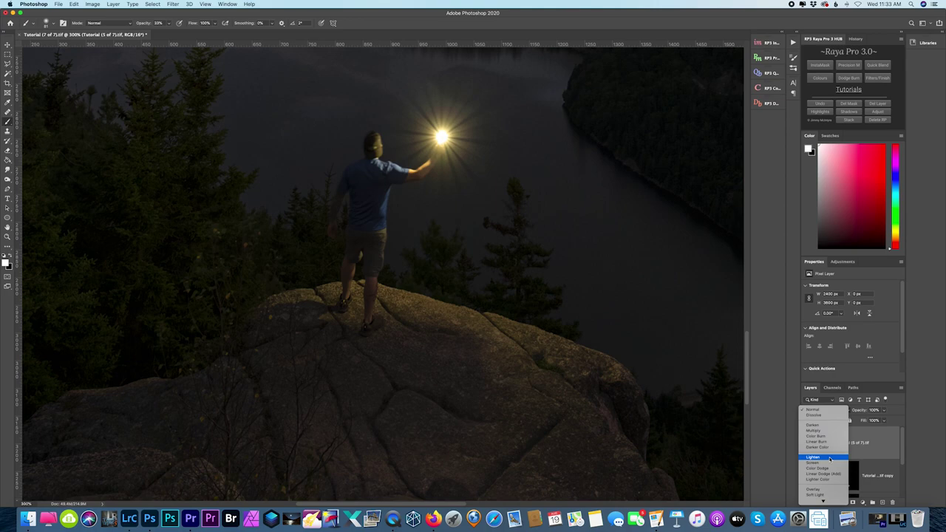
click(813, 457)
scroll(515, 306, up, 15)
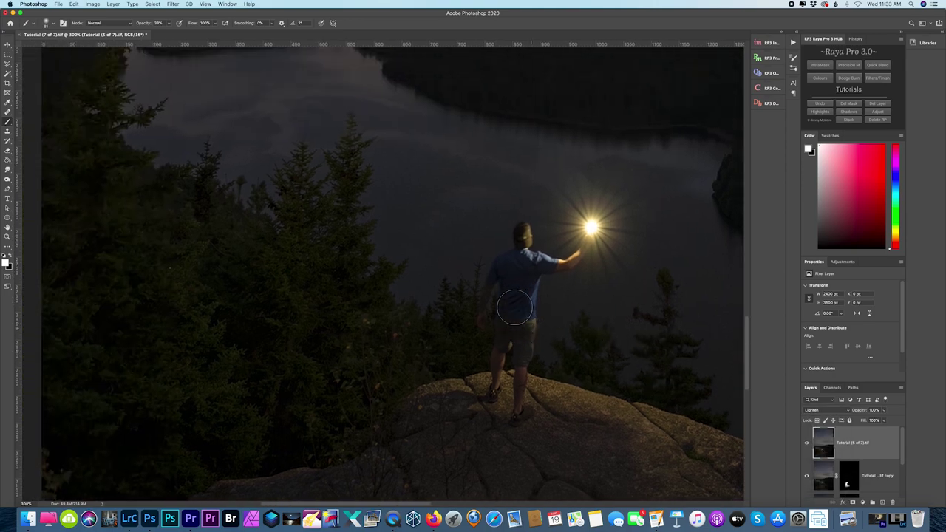
scroll(514, 306, down, 5)
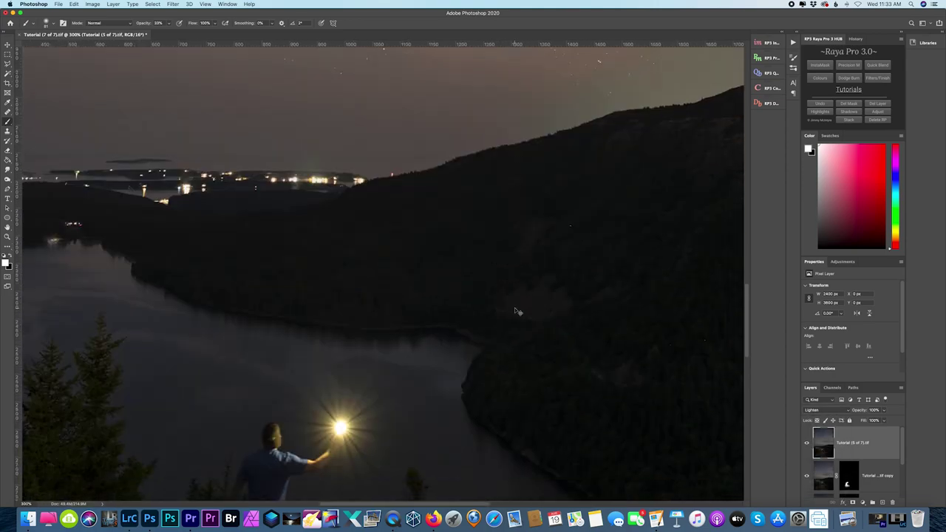
scroll(714, 380, down, 3)
scroll(714, 380, up, 2)
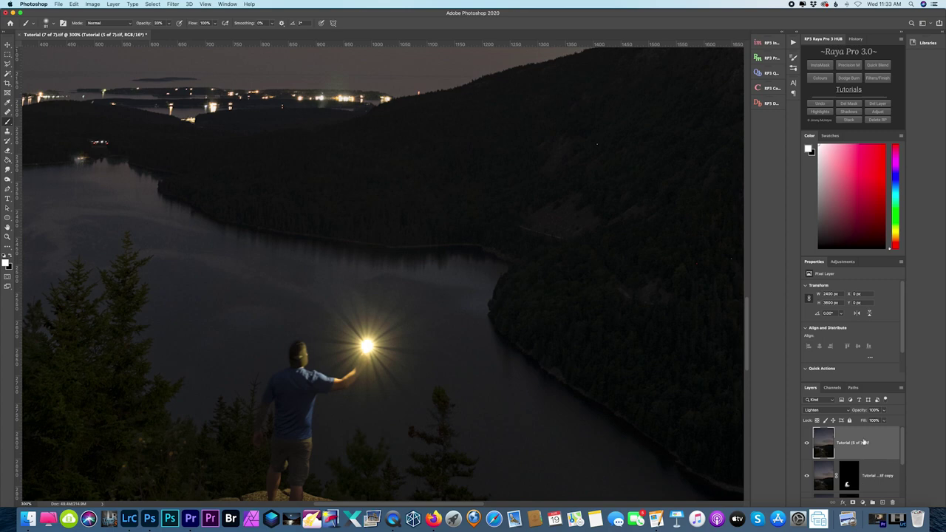
- Add a layer mask to the top exposure and fill it entirely with black
click(853, 503)
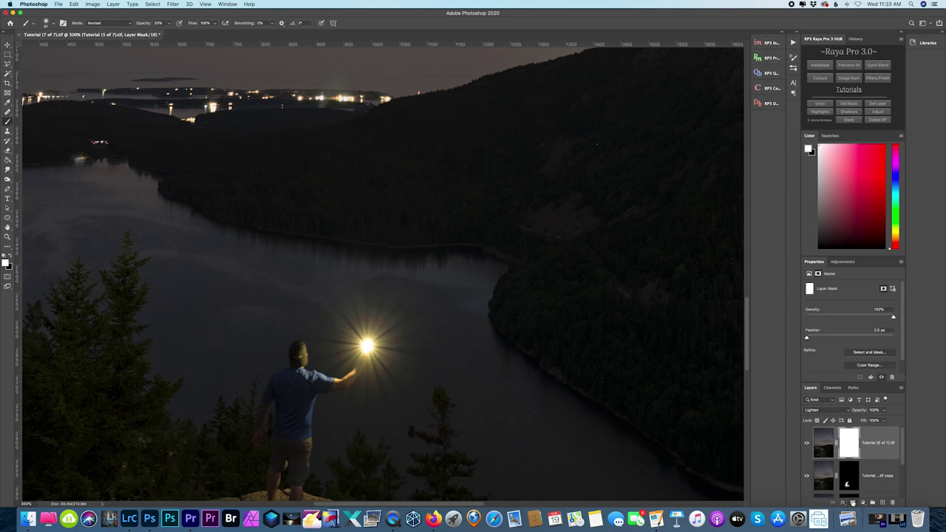
click(10, 257)
click(6, 163)
click(356, 264)
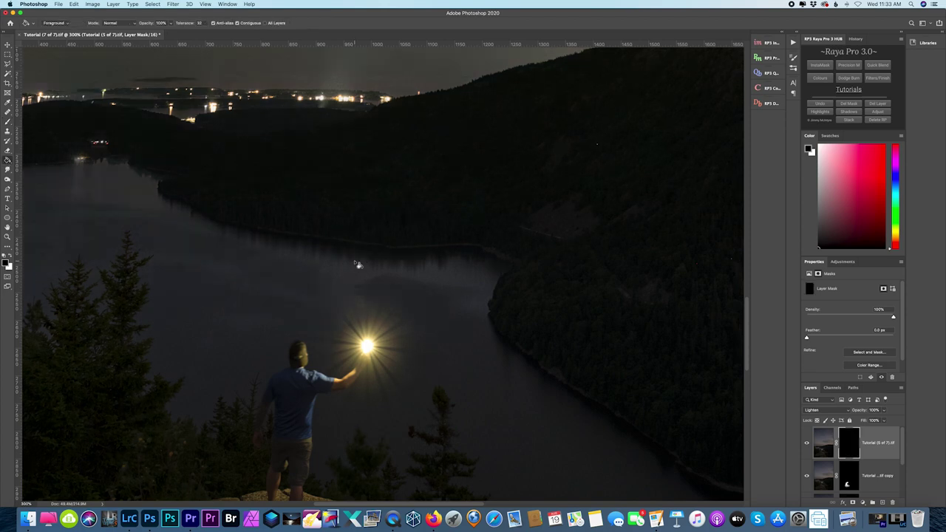
click(10, 258)
click(8, 122)
key(super+minus)
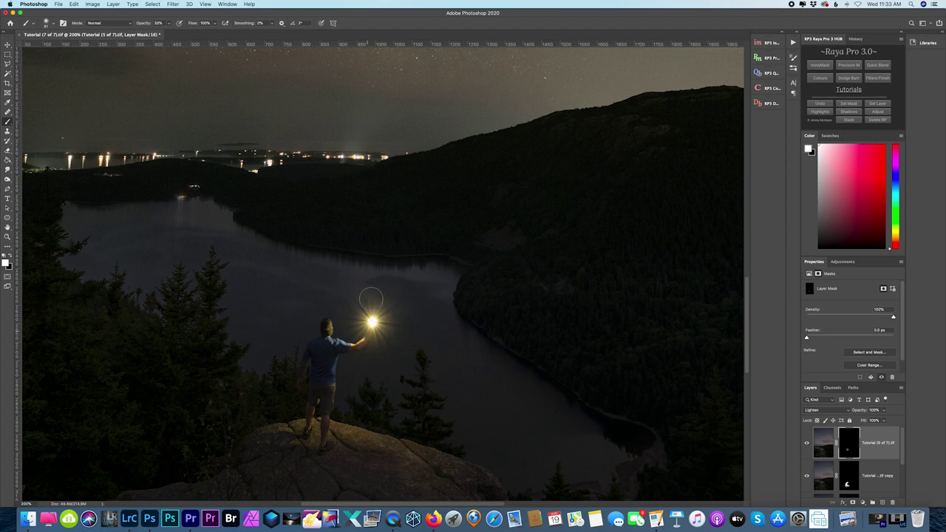
- Select the lower layer's mask and set a smaller brush at 78% opacity to refine it
key(super+0)
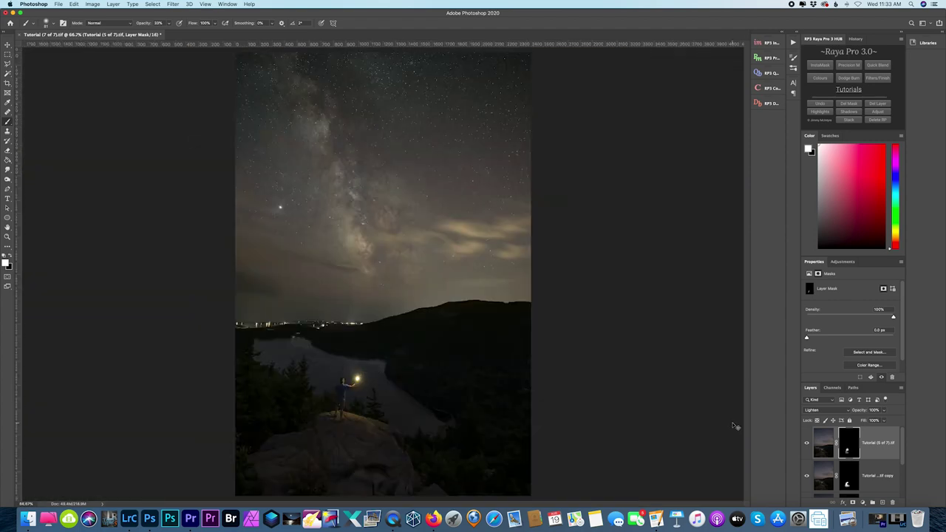
key(alt+bracketleft)
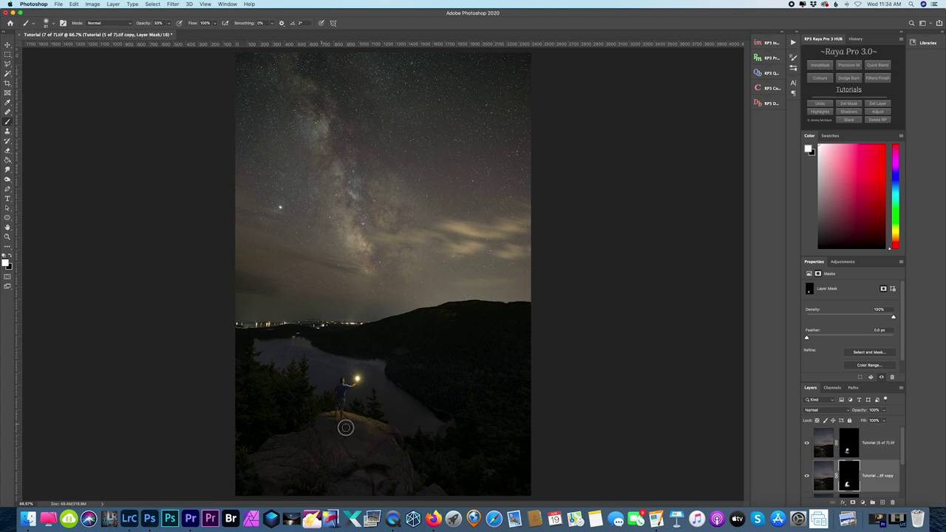
drag(170, 25, 189, 33)
key(bracketleft)
key(super+minus)
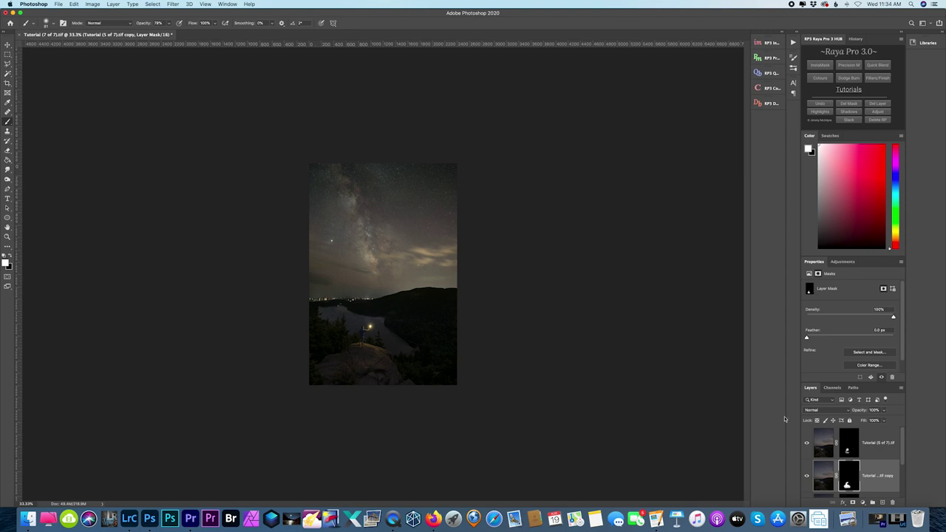
key(super+plus)
- Flatten all layers into one Background and save the image
right_click(879, 445)
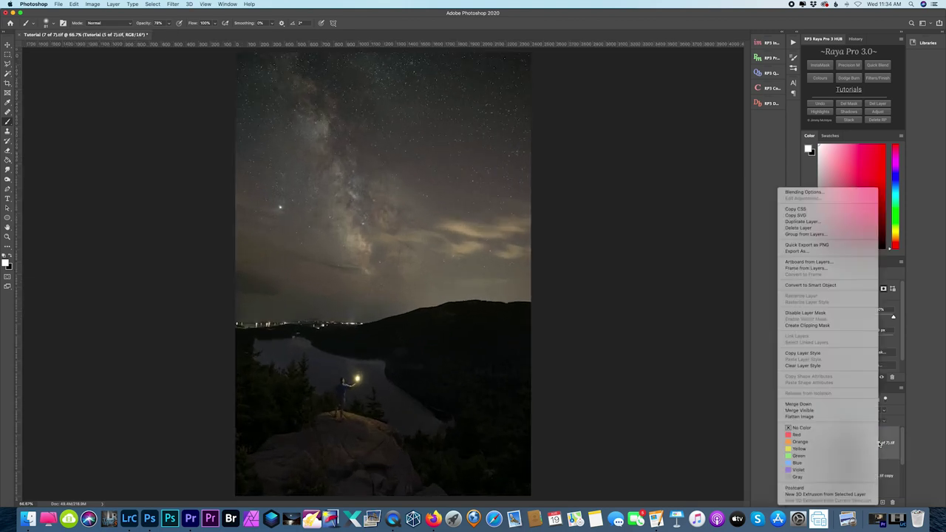
click(846, 418)
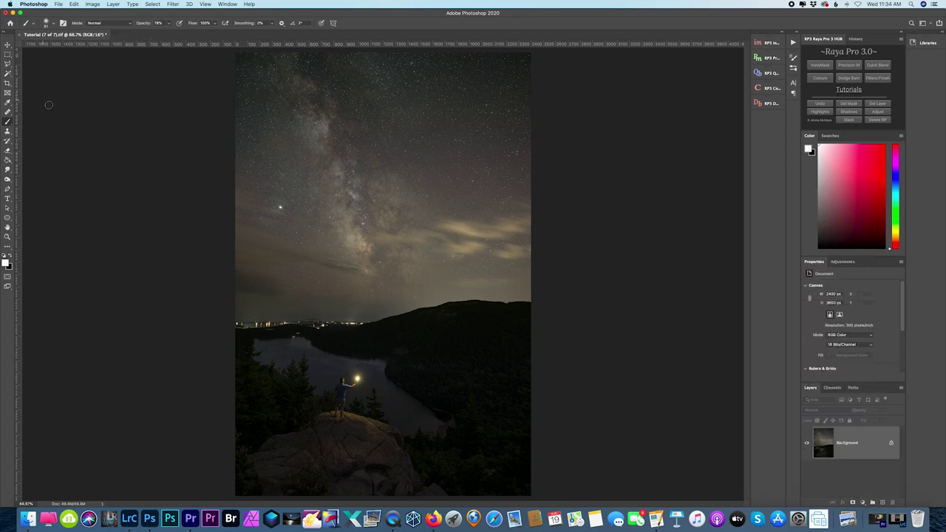
click(58, 4)
click(70, 82)
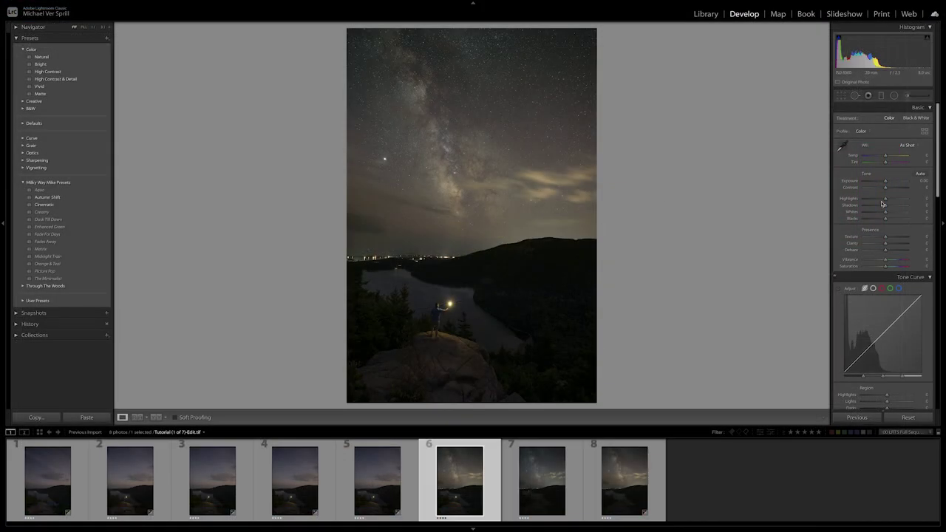
- Add a radial filter ellipse over the Milky Way sky with Clarity 15
click(894, 96)
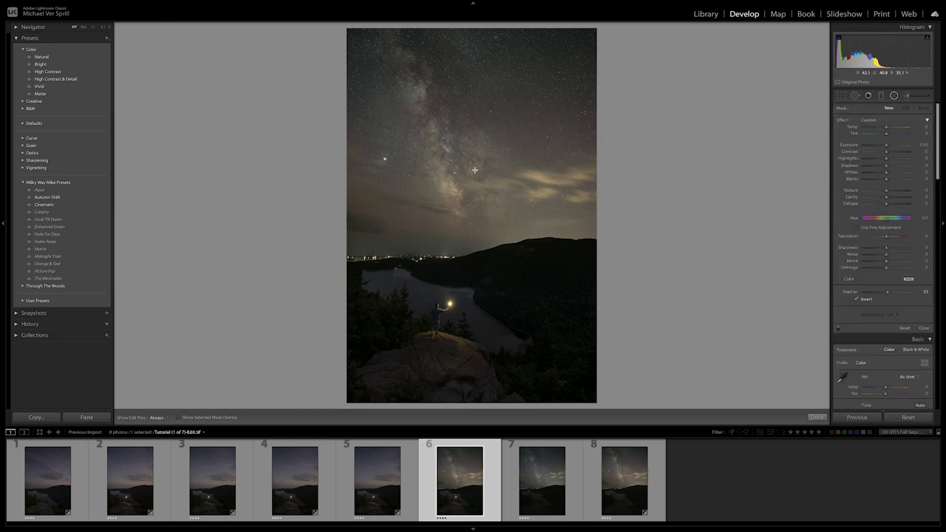
drag(465, 169, 645, 269)
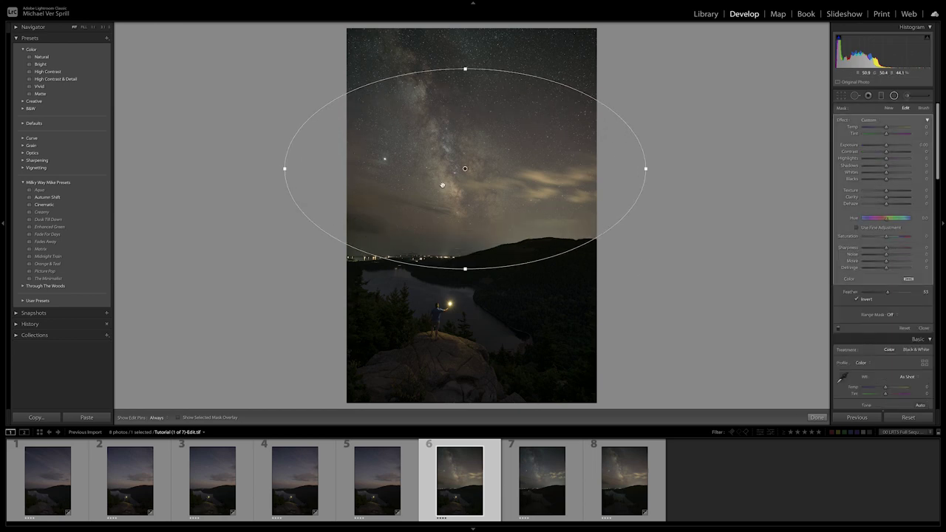
drag(442, 185, 439, 166)
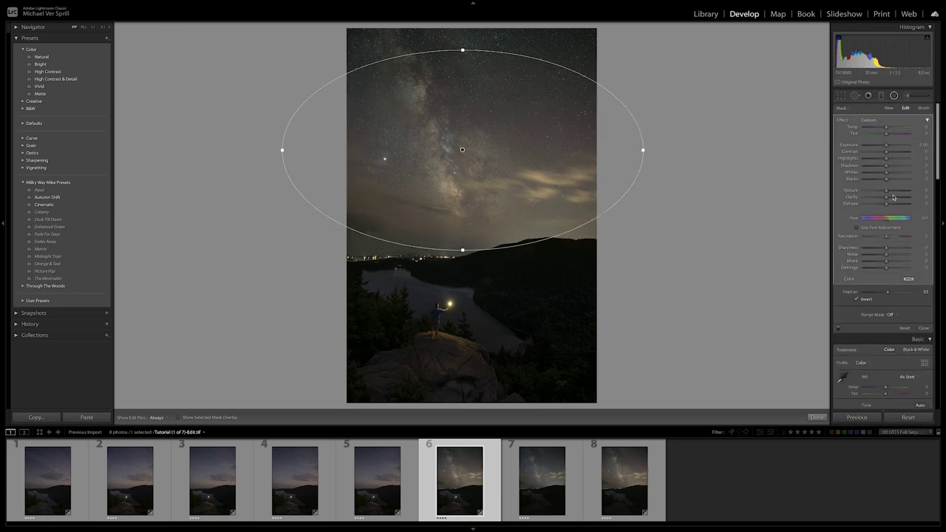
drag(897, 198, 891, 199)
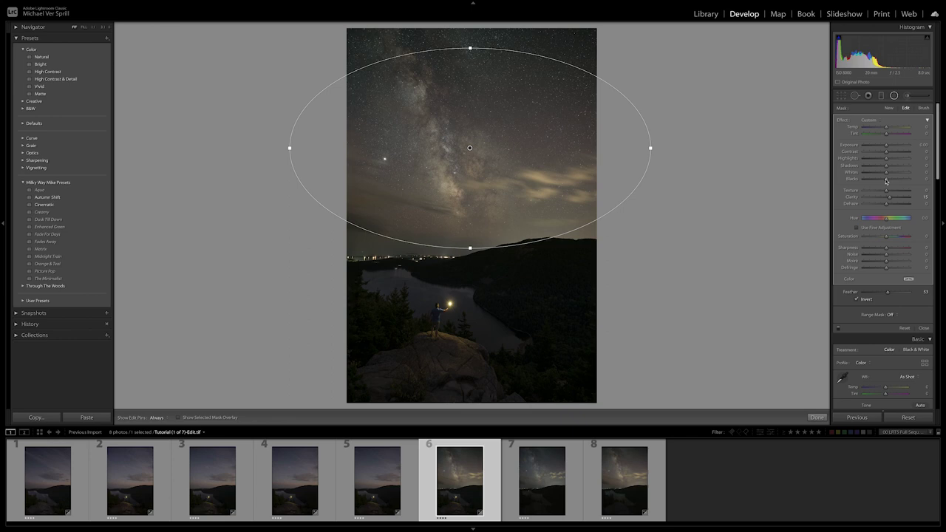
click(817, 417)
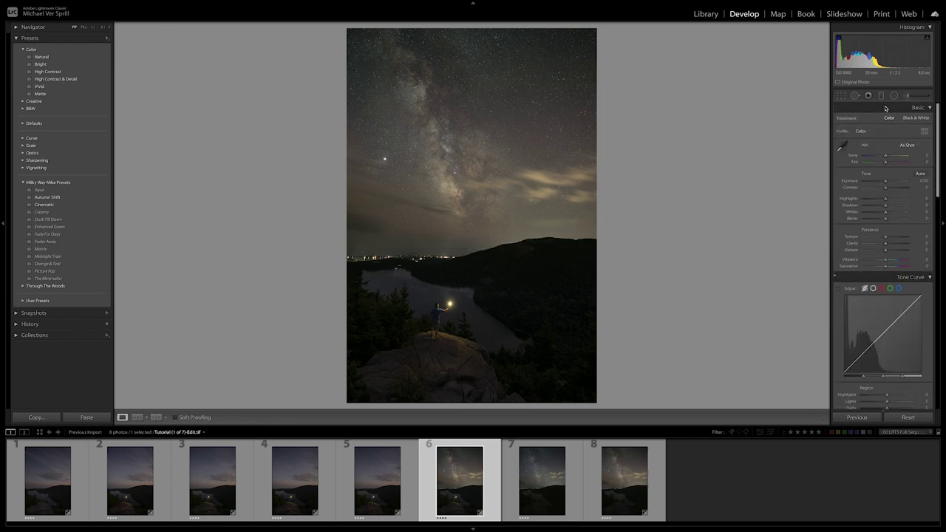
- Place an adjustment brush in the sky with Blacks at -17
click(909, 97)
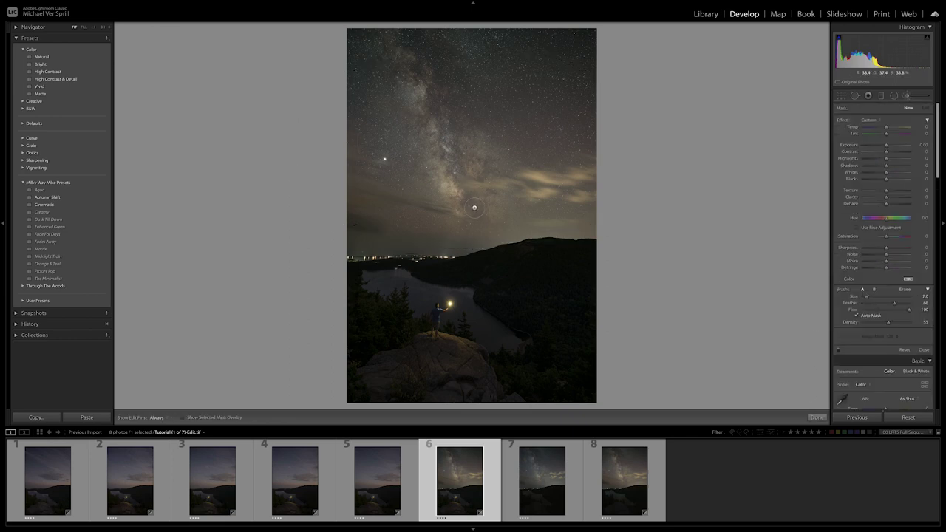
scroll(475, 217, up, 1)
key(h)
click(475, 217)
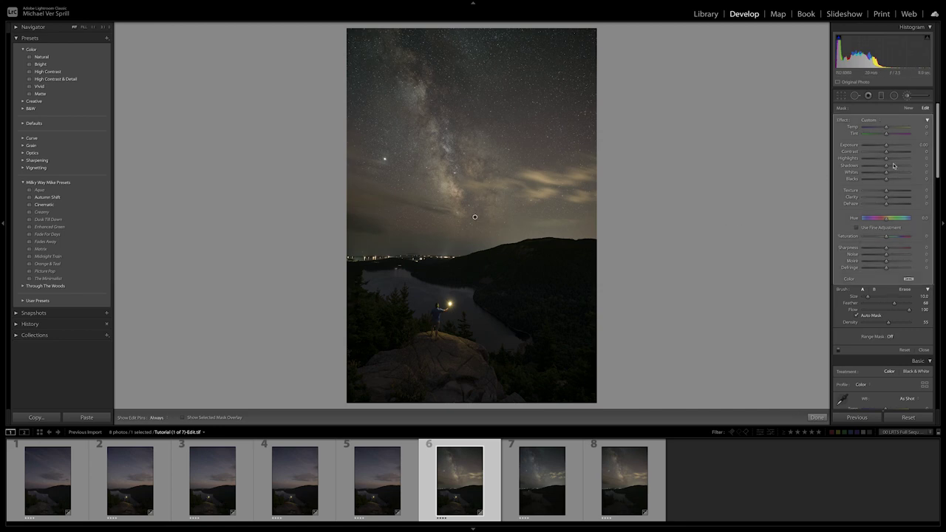
drag(887, 179, 881, 181)
key(h)
key(h)
click(817, 418)
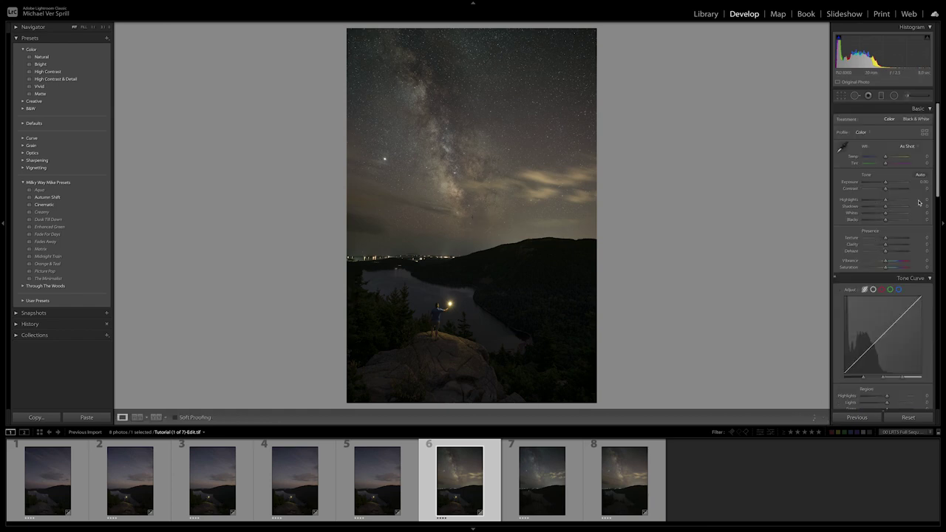
- Review the existing brushed sky adjustment by toggling its edit pins, then close it
click(907, 95)
key(h)
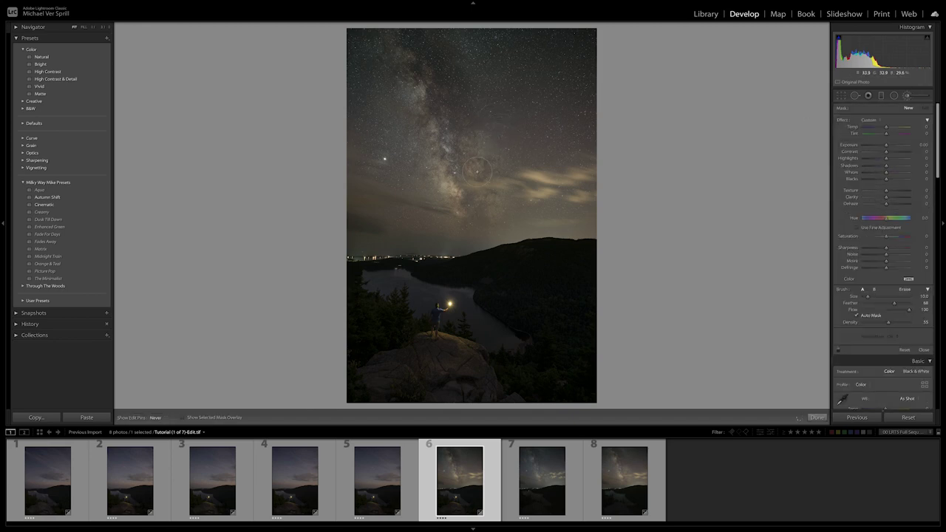
key(h)
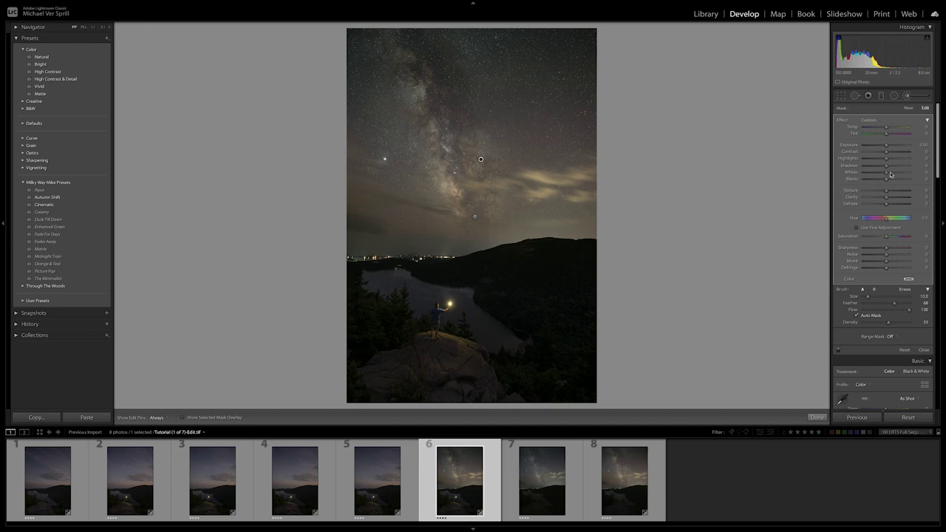
key(h)
key(Return)
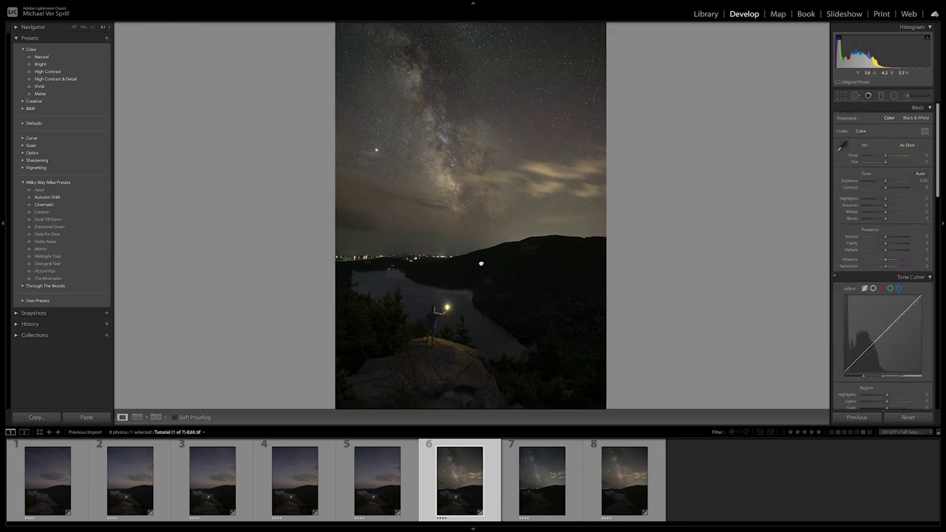
click(480, 259)
- Zoom in on the dark hillside, heal its small bright specks with Spot Removal, then return to full view
click(490, 258)
click(492, 262)
click(579, 286)
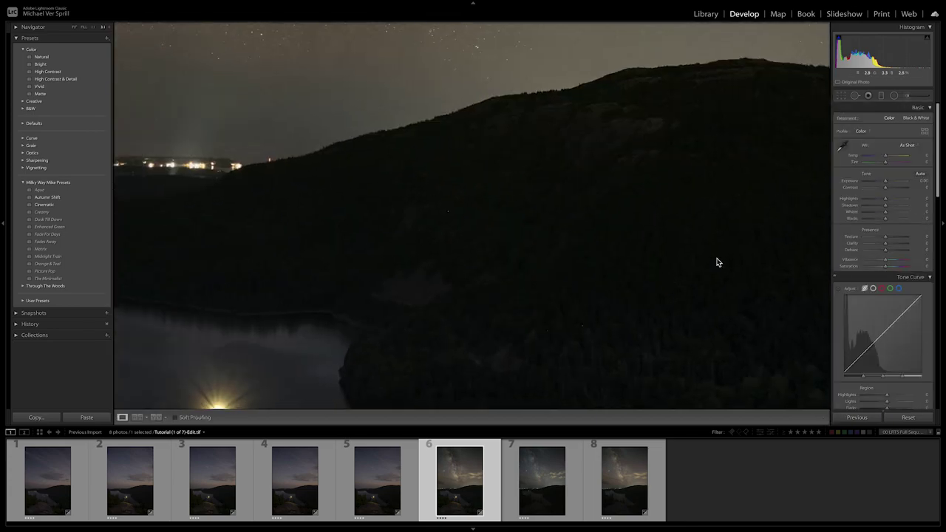
click(855, 95)
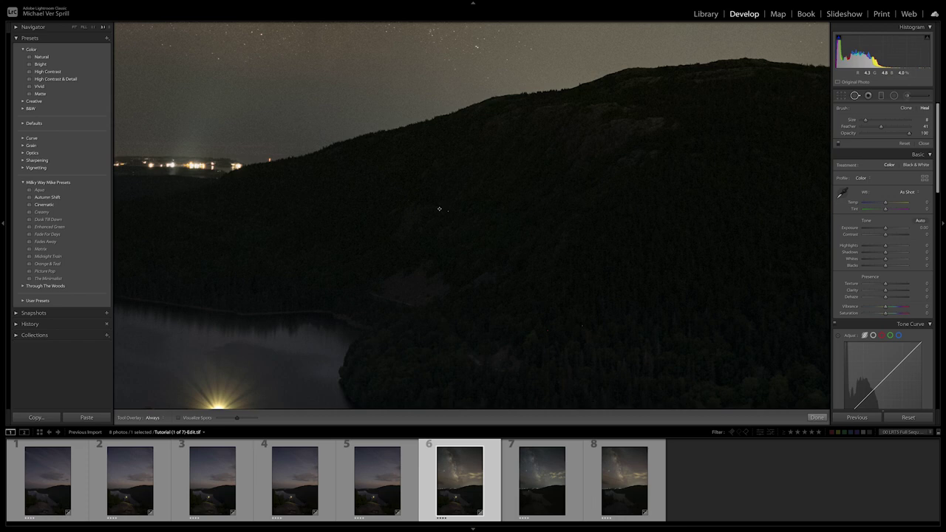
scroll(441, 210, up, 3)
click(447, 212)
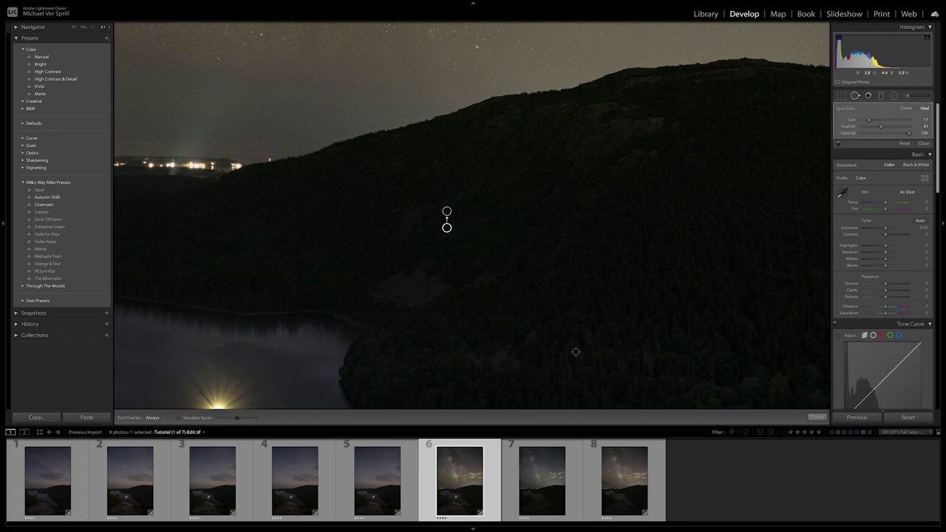
click(547, 330)
click(581, 326)
click(816, 418)
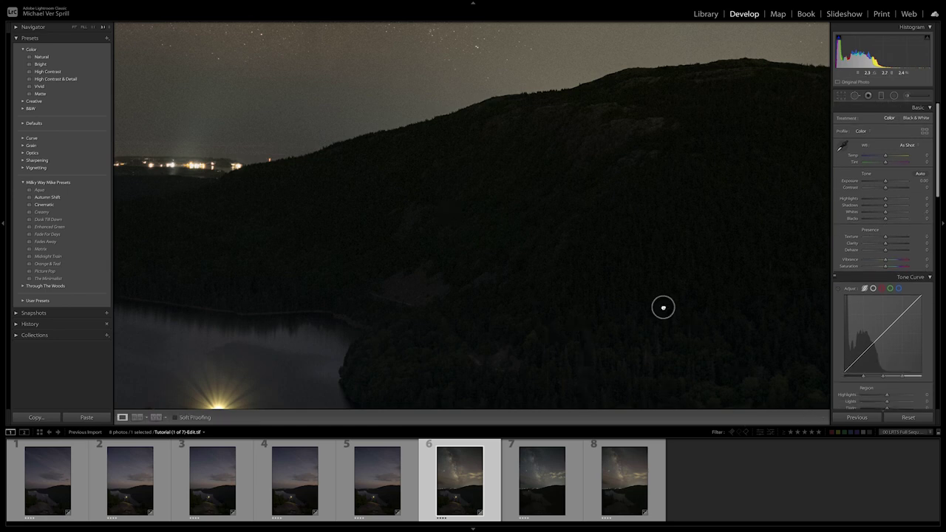
click(663, 306)
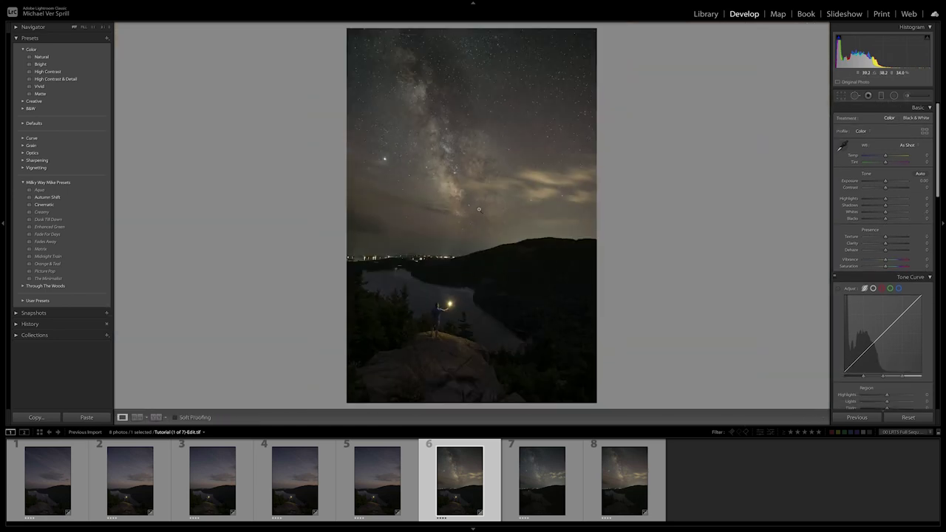